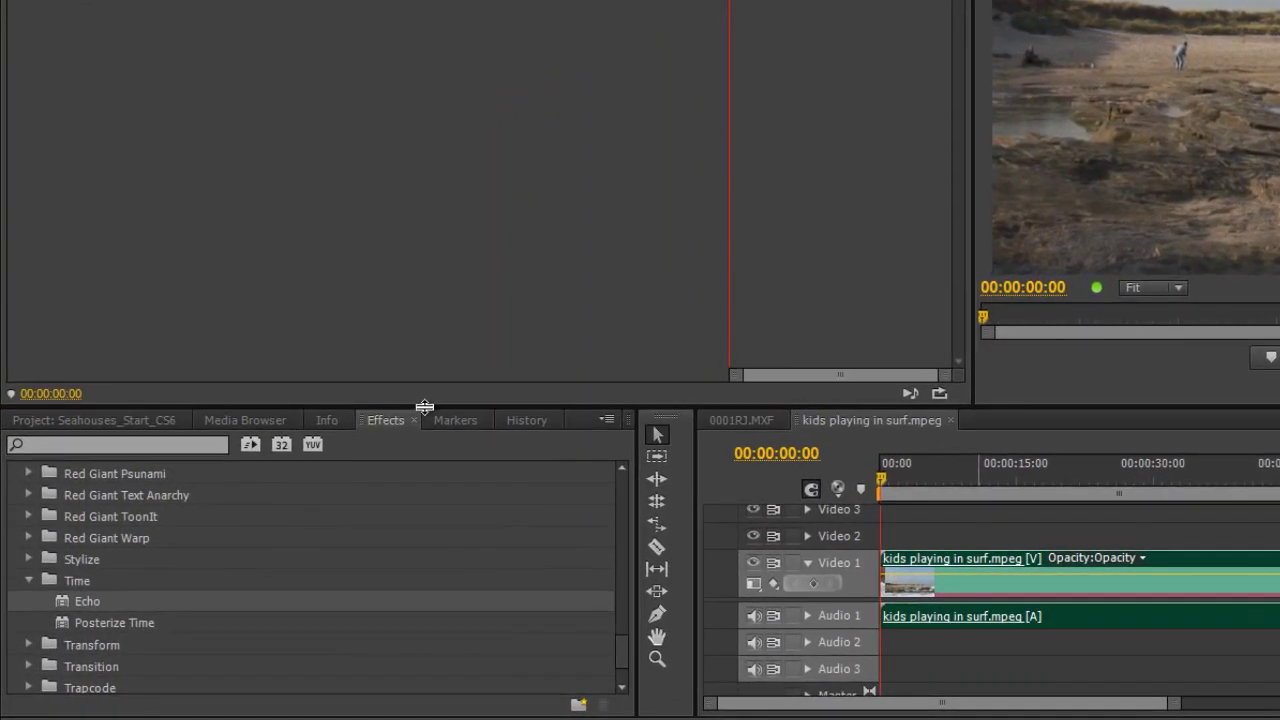
Rearrange the panels to give the video preview more room
left_click_drag(424, 406, 424, 109)
scroll(608, 251, "up", 12)
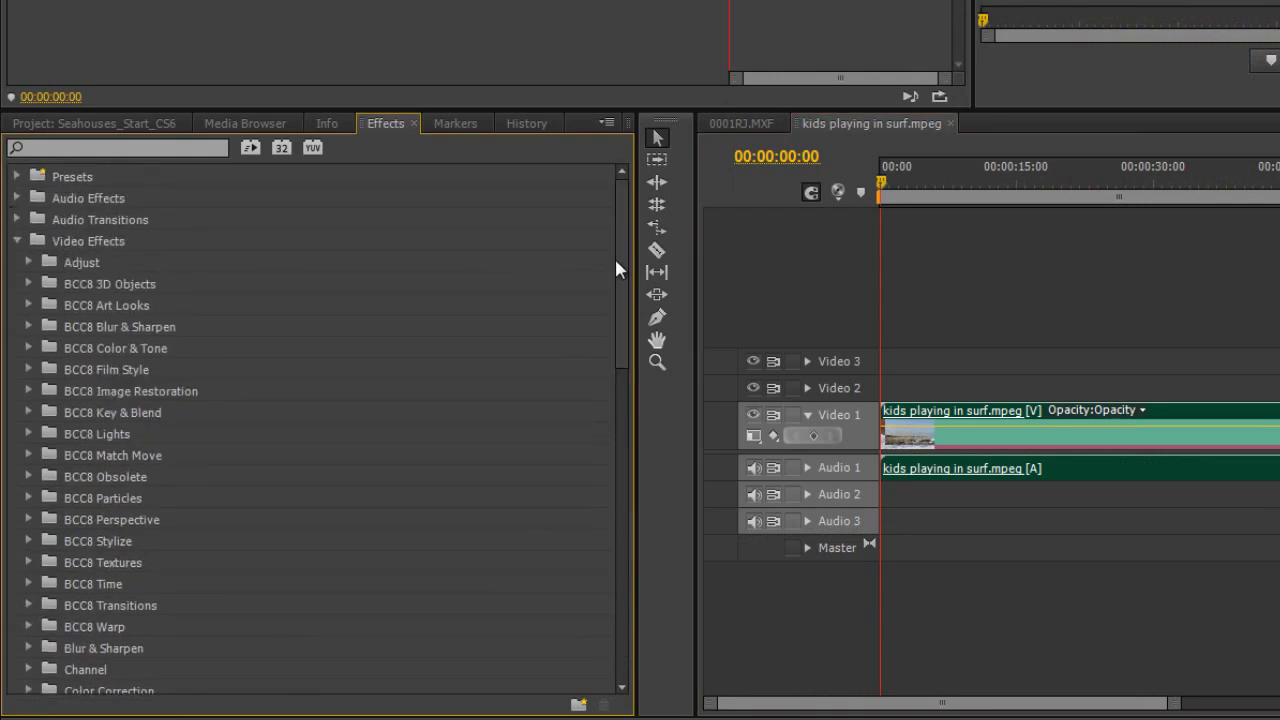
left_click_drag(618, 268, 625, 590)
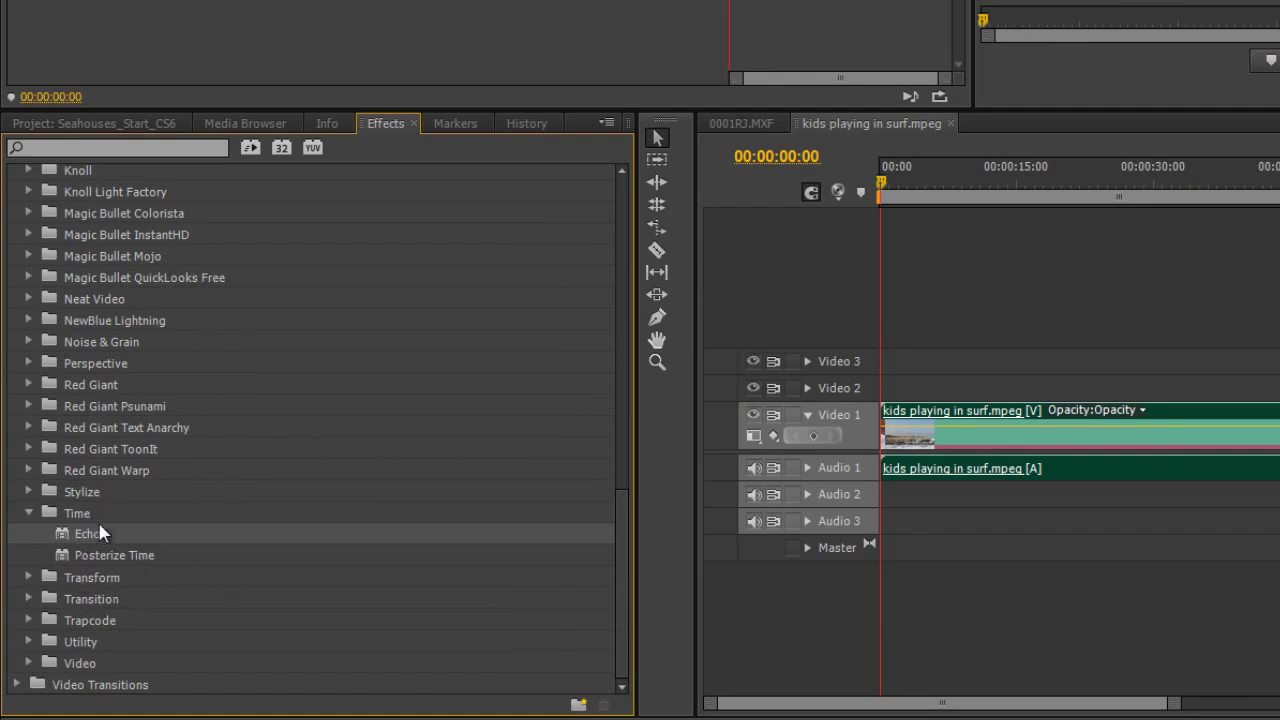
left_click_drag(497, 108, 479, 515)
scroll(388, 584, "down", 5)
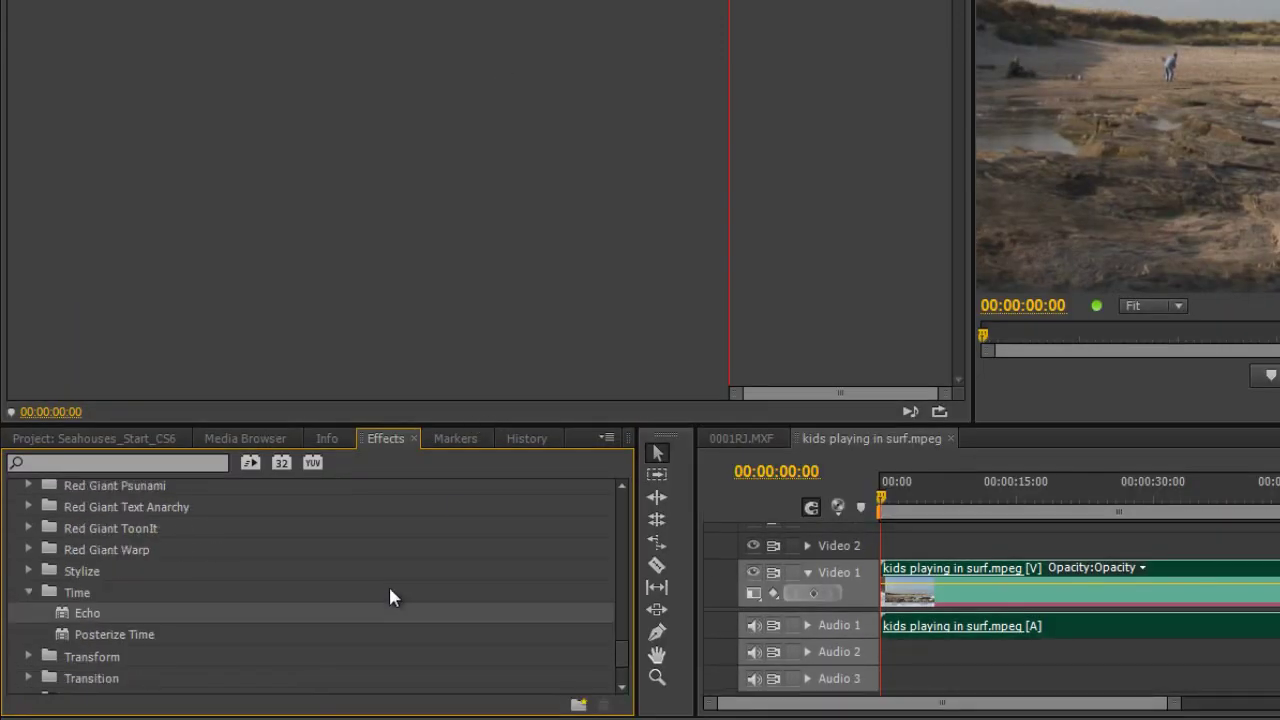
scroll(390, 591, "down", 3)
Apply Echo to the surf clip on Video 1 and scrub between about 13 and 4 seconds
left_click_drag(107, 527, 952, 563)
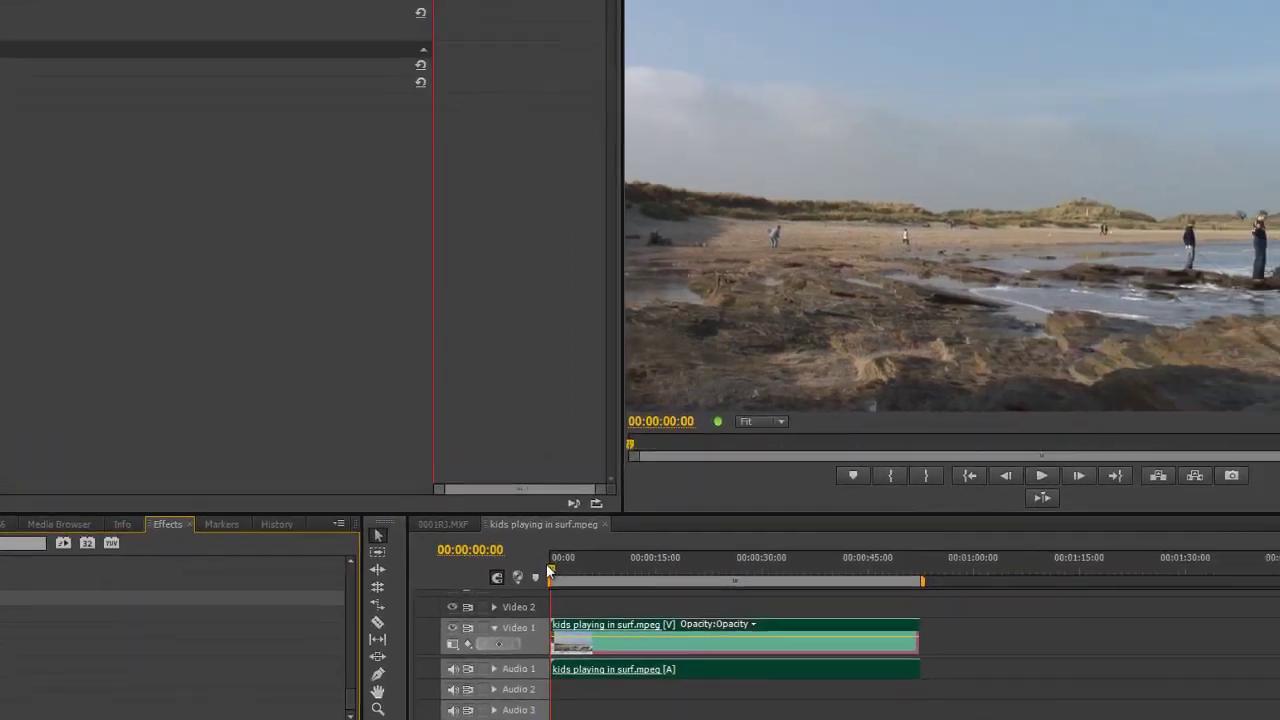
left_click_drag(549, 572, 660, 582)
left_click_drag(550, 603, 437, 605)
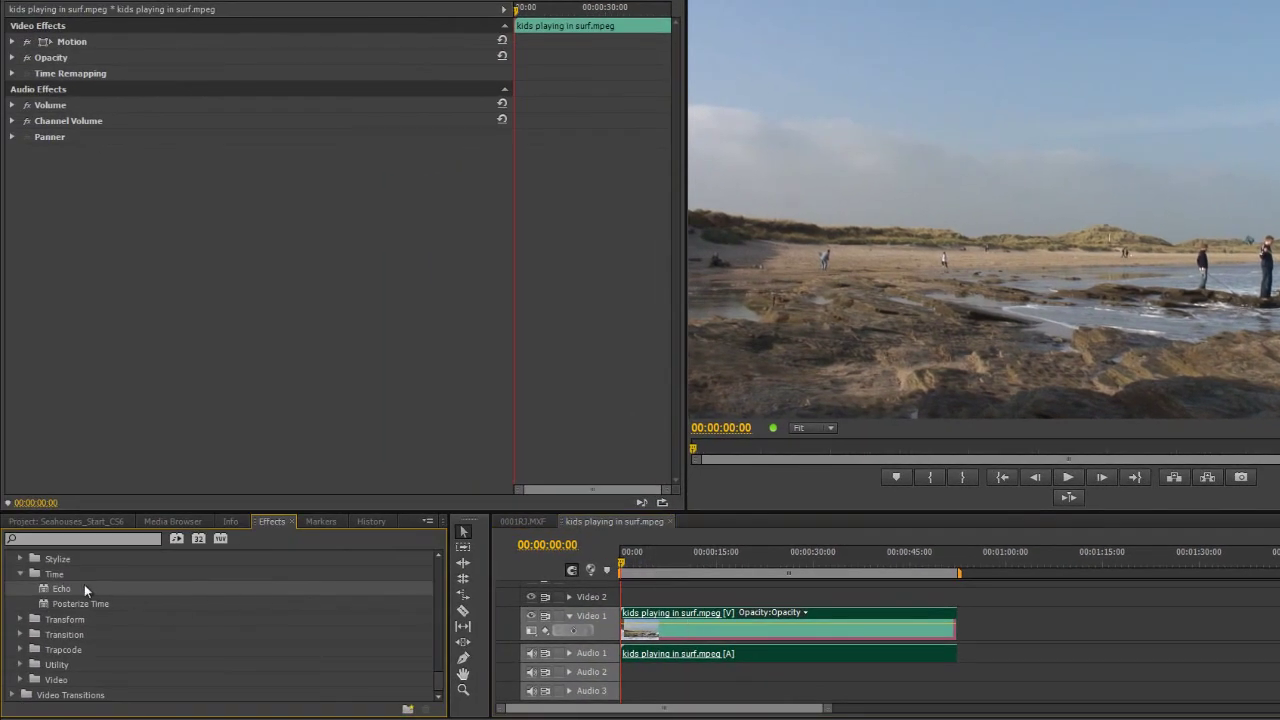
double_click(55, 590)
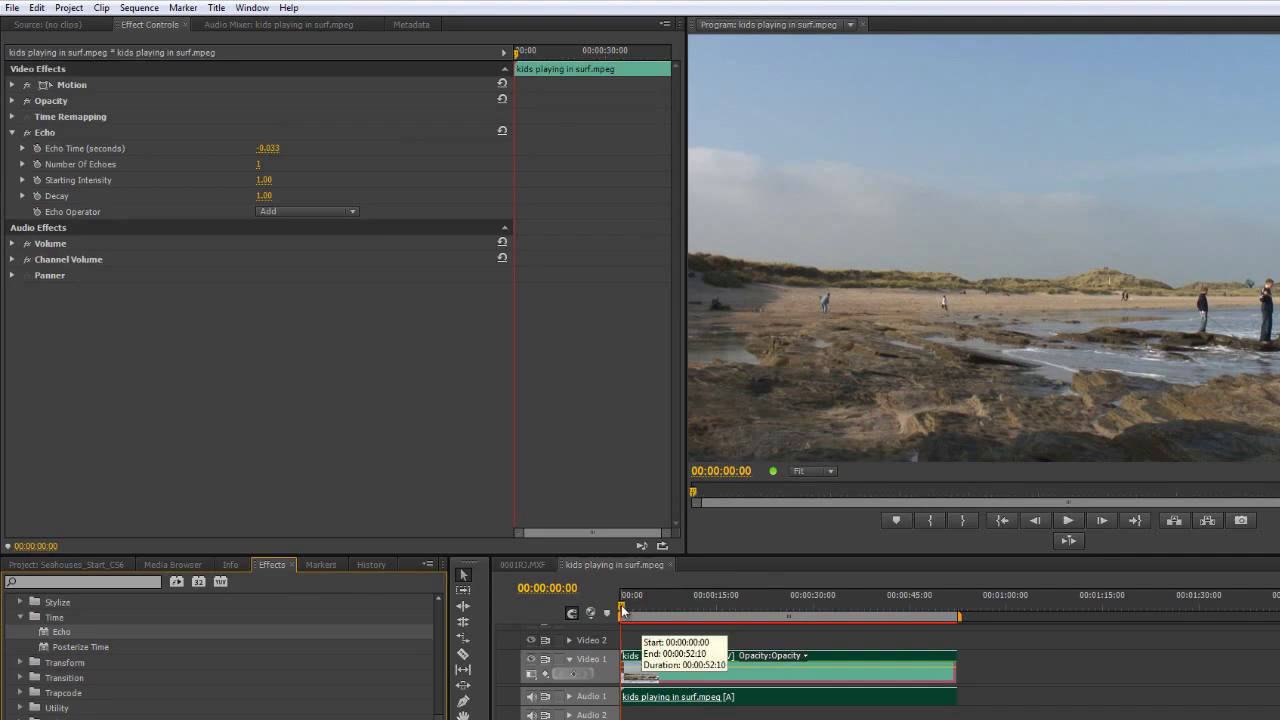
key("space")
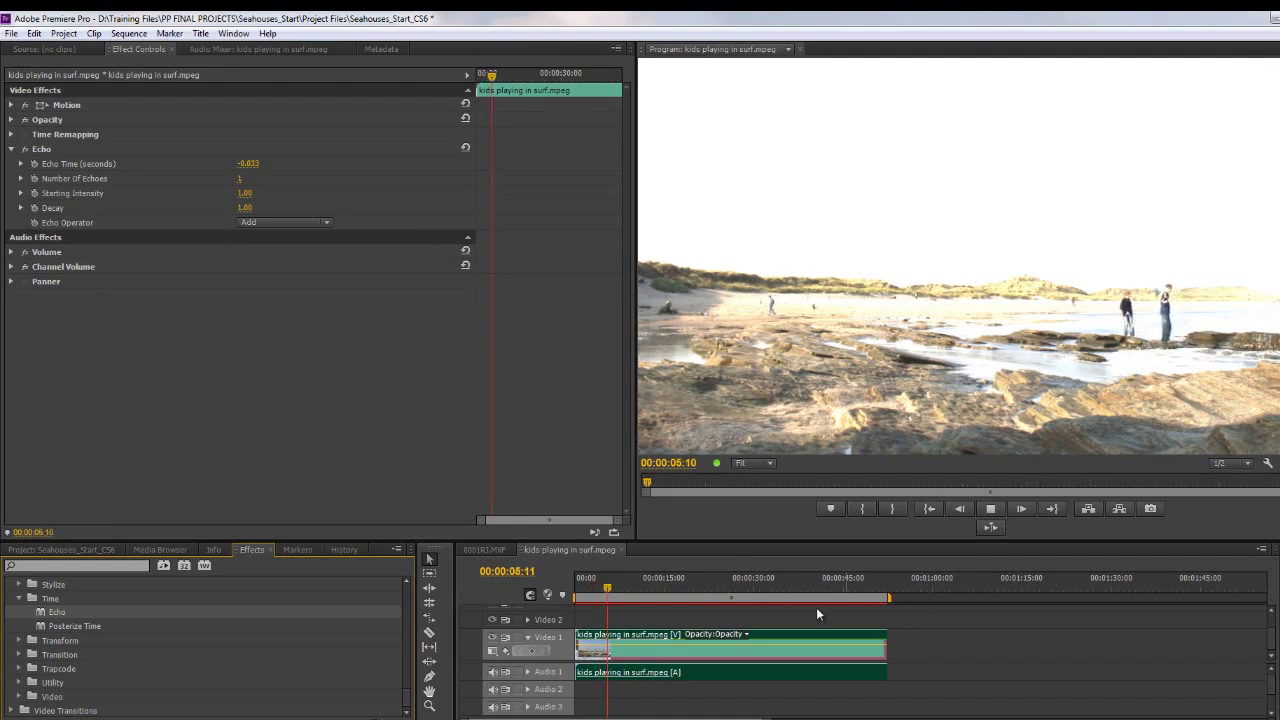
key("space")
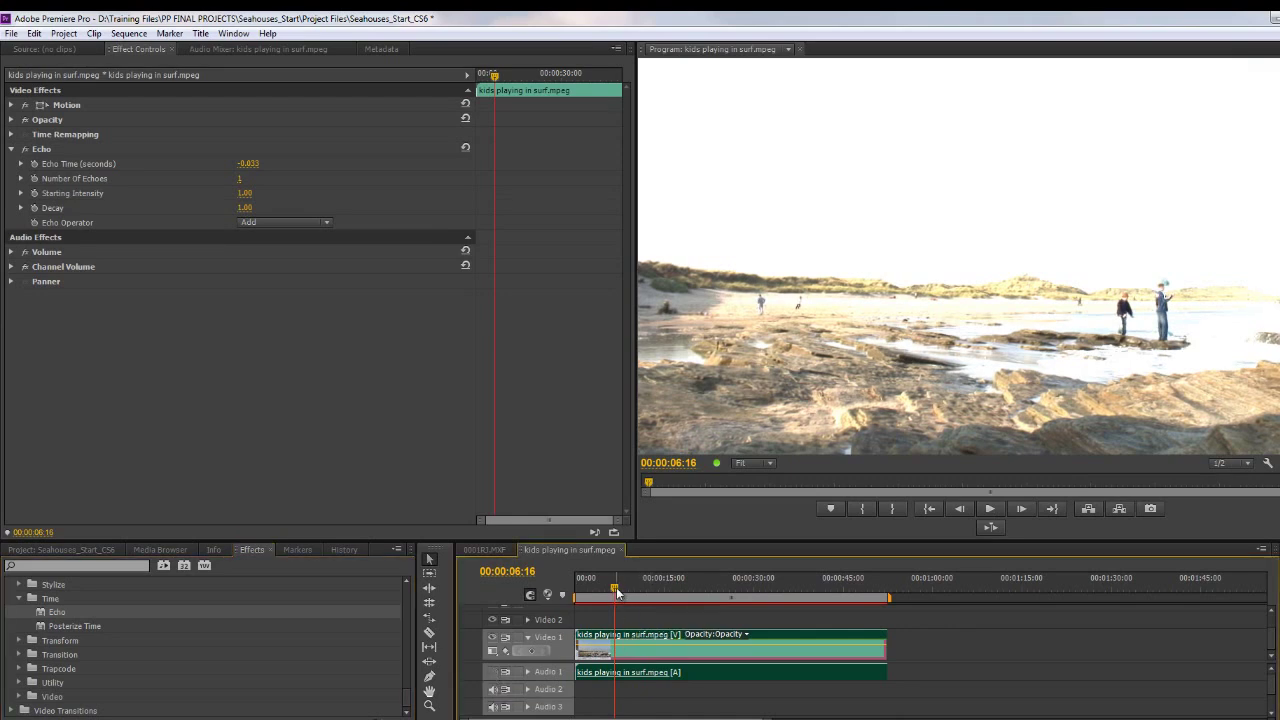
left_click_drag(616, 587, 511, 601)
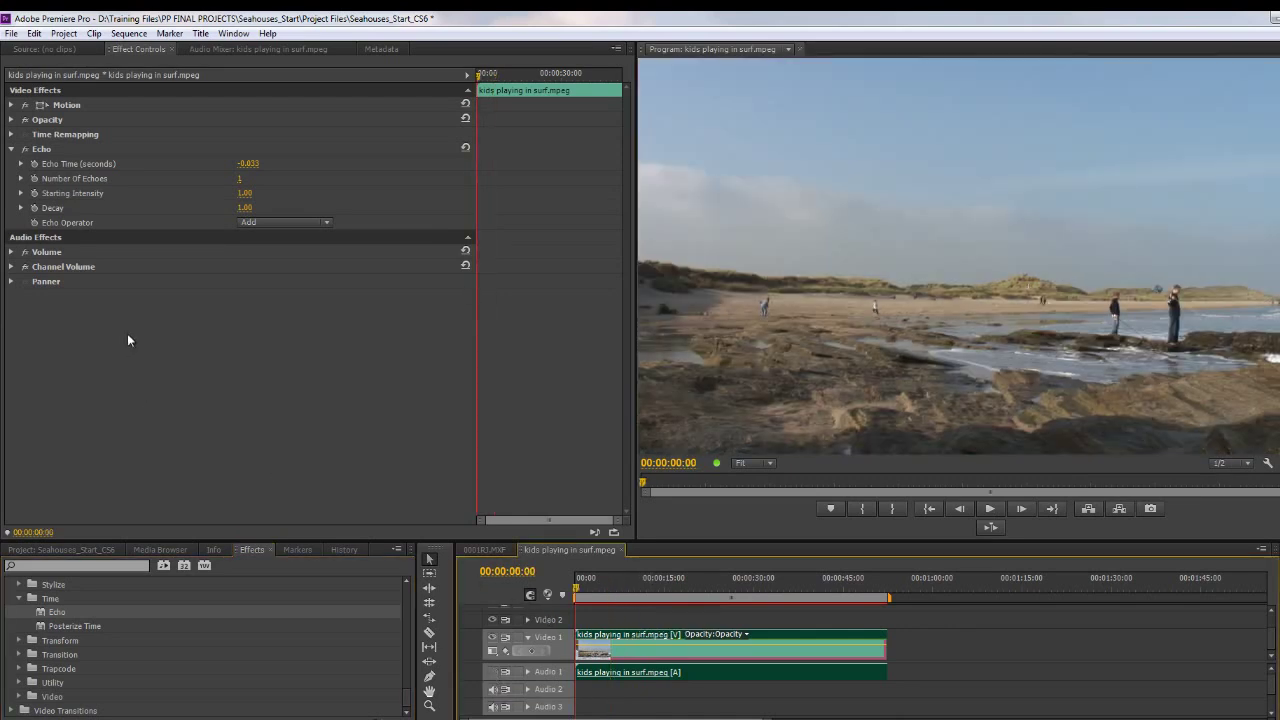
Expand the Number Of Echoes, Starting Intensity, Decay and Echo Time sliders in Effect Controls
left_click(21, 178)
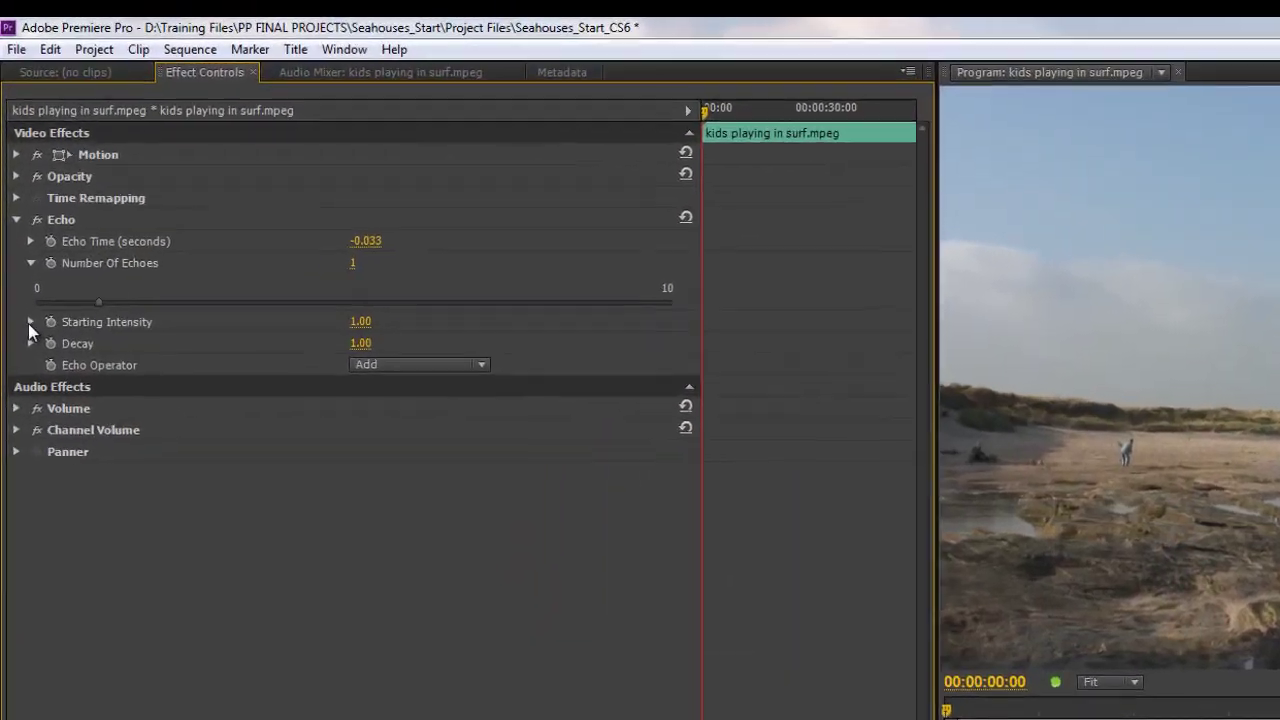
left_click(21, 218)
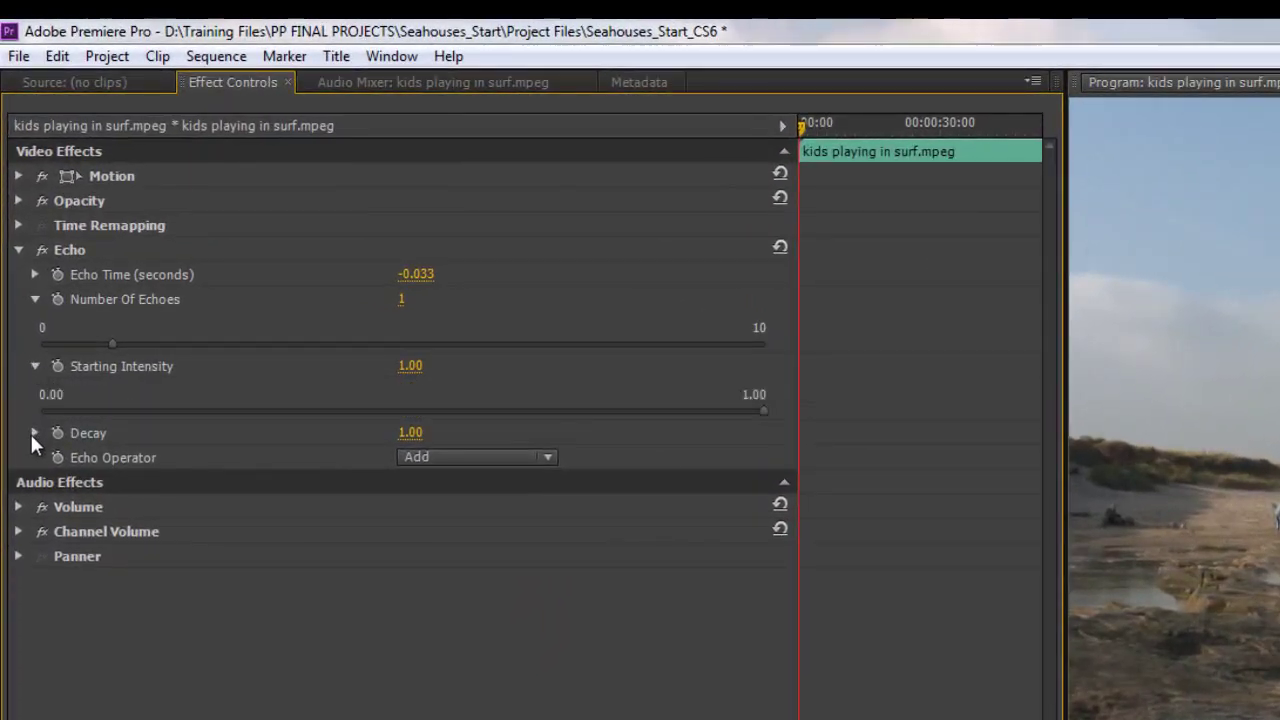
left_click(31, 431)
left_click(33, 274)
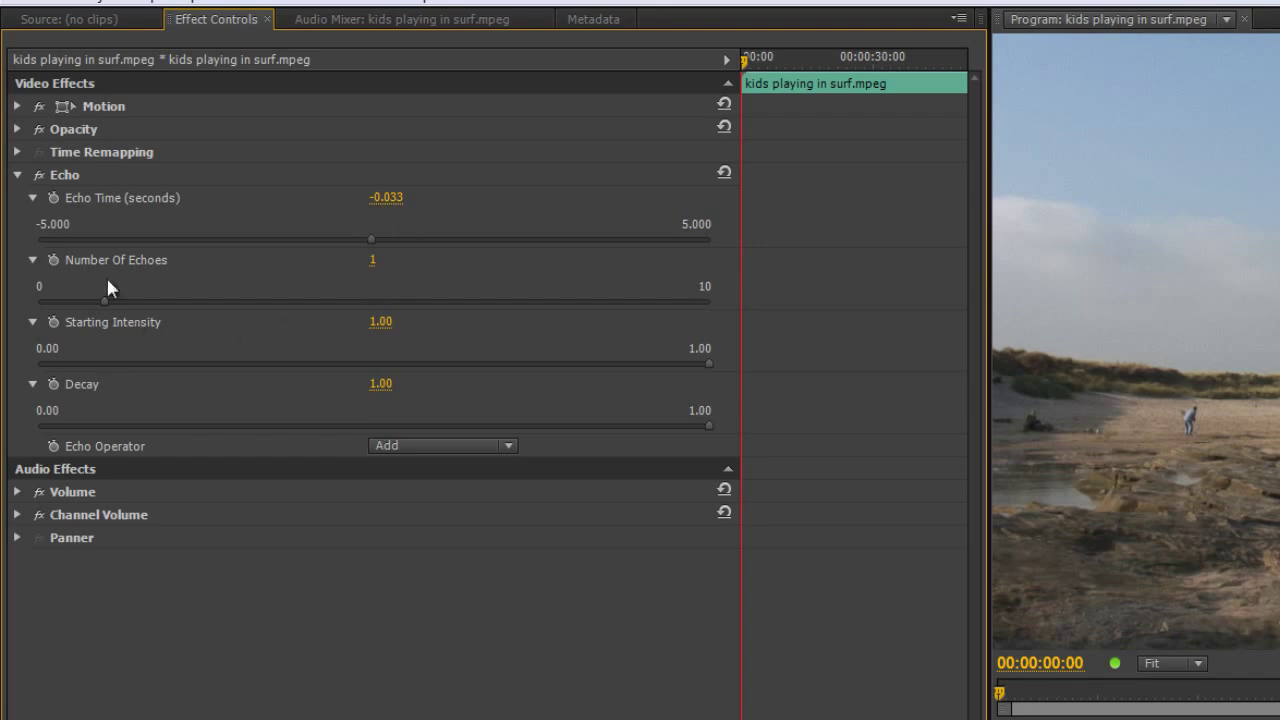
Set Number Of Echoes to 7 and Echo Time to -0.200 seconds, then preview playback
left_click(374, 260)
type("7")
key("Return")
left_click(397, 200)
left_click(387, 197)
left_click_drag(389, 197, 459, 199)
type("2")
key("Return")
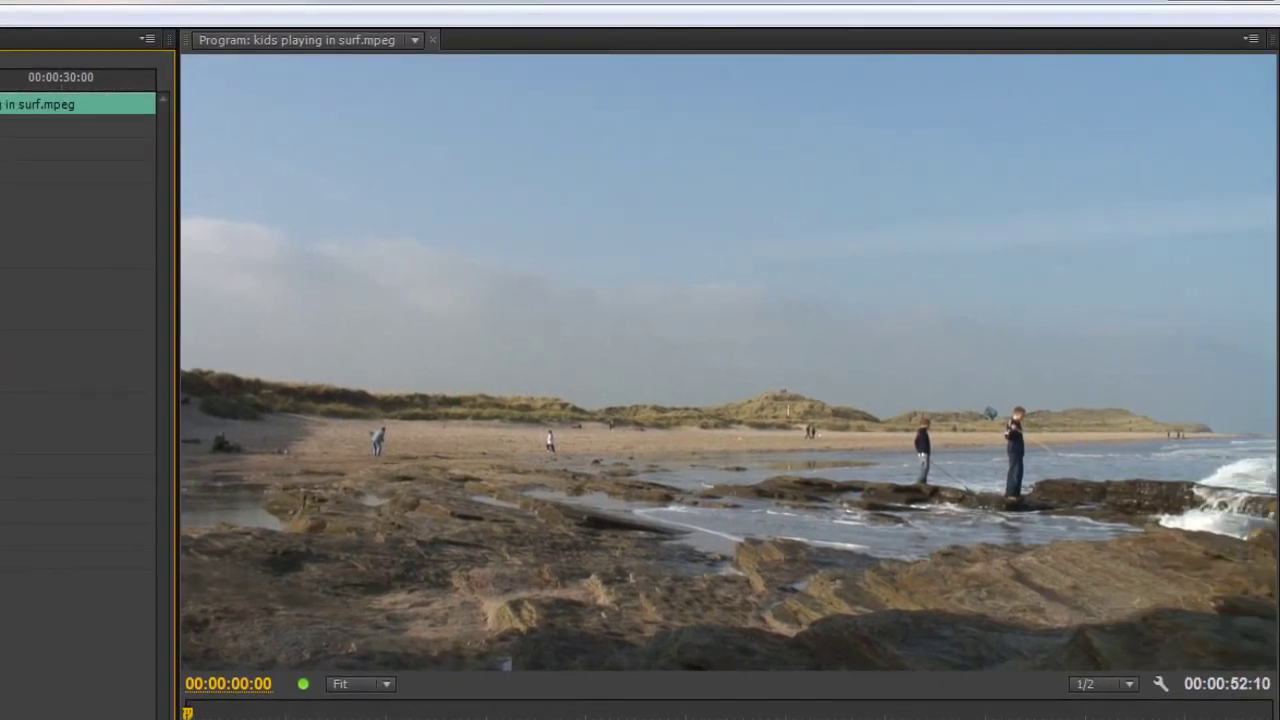
key("space")
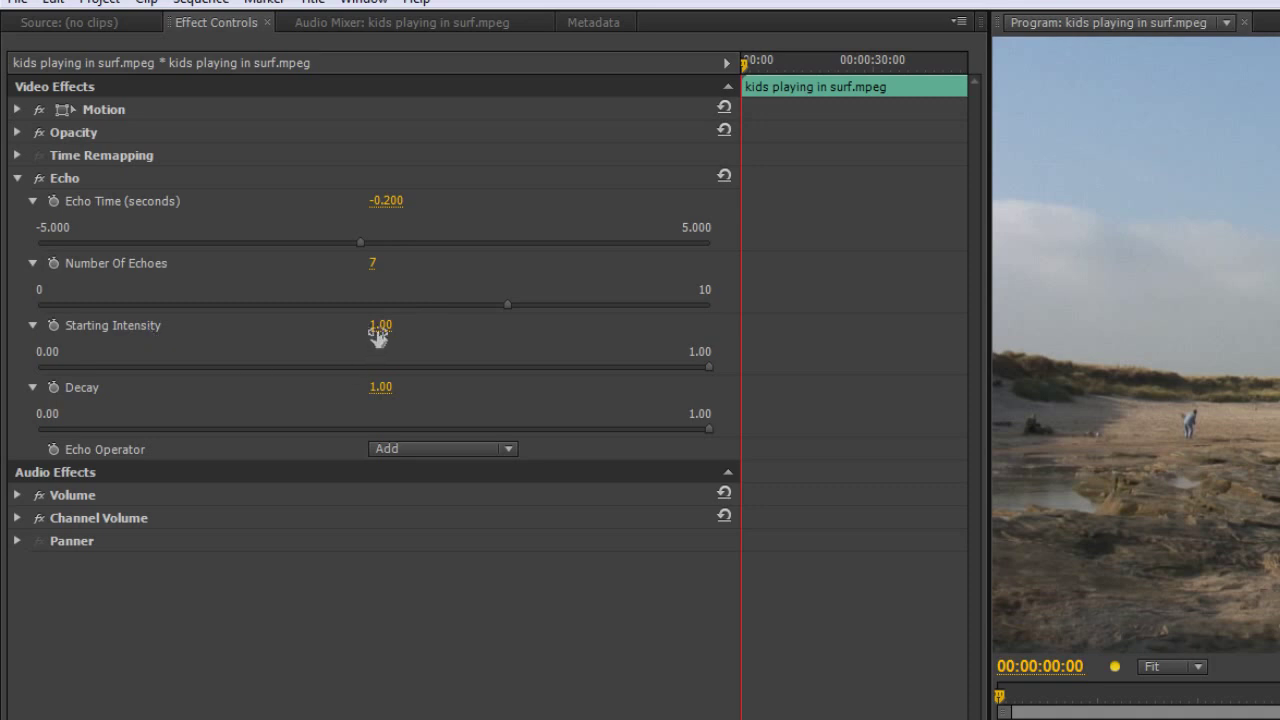
Drag Starting Intensity down to 0.10 and preview the darker result
left_click_drag(708, 366, 223, 379)
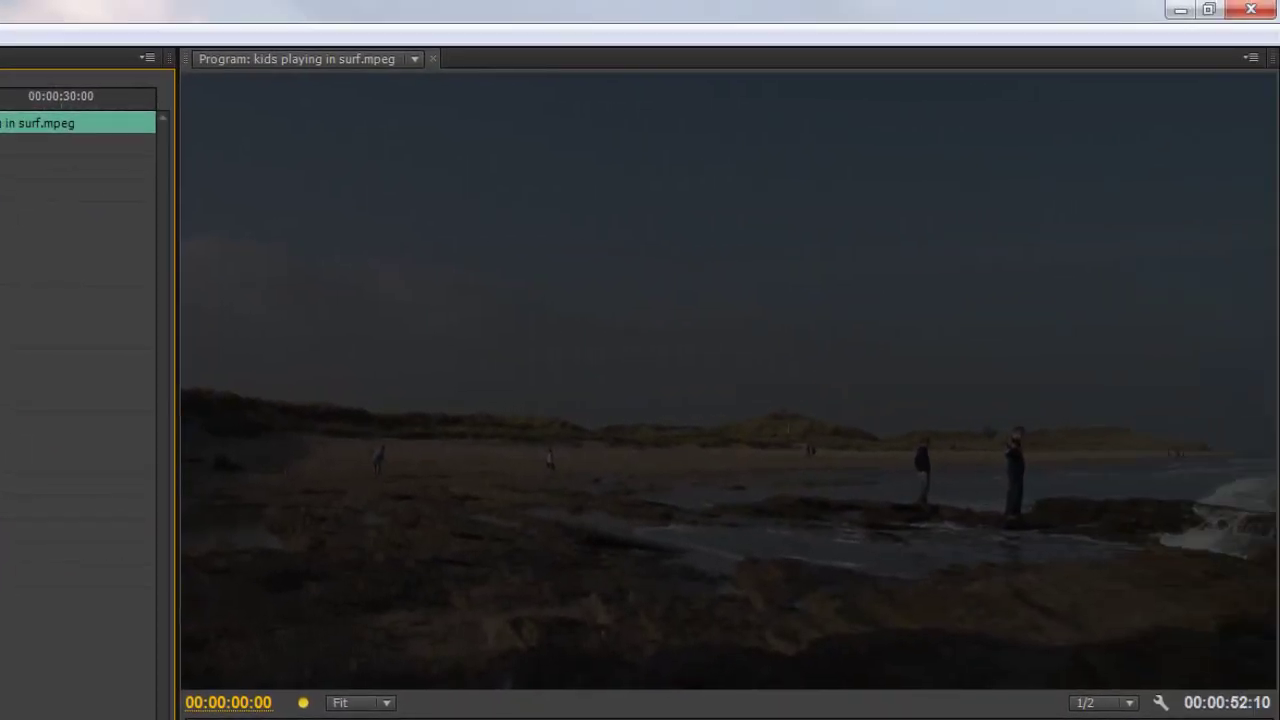
key("space")
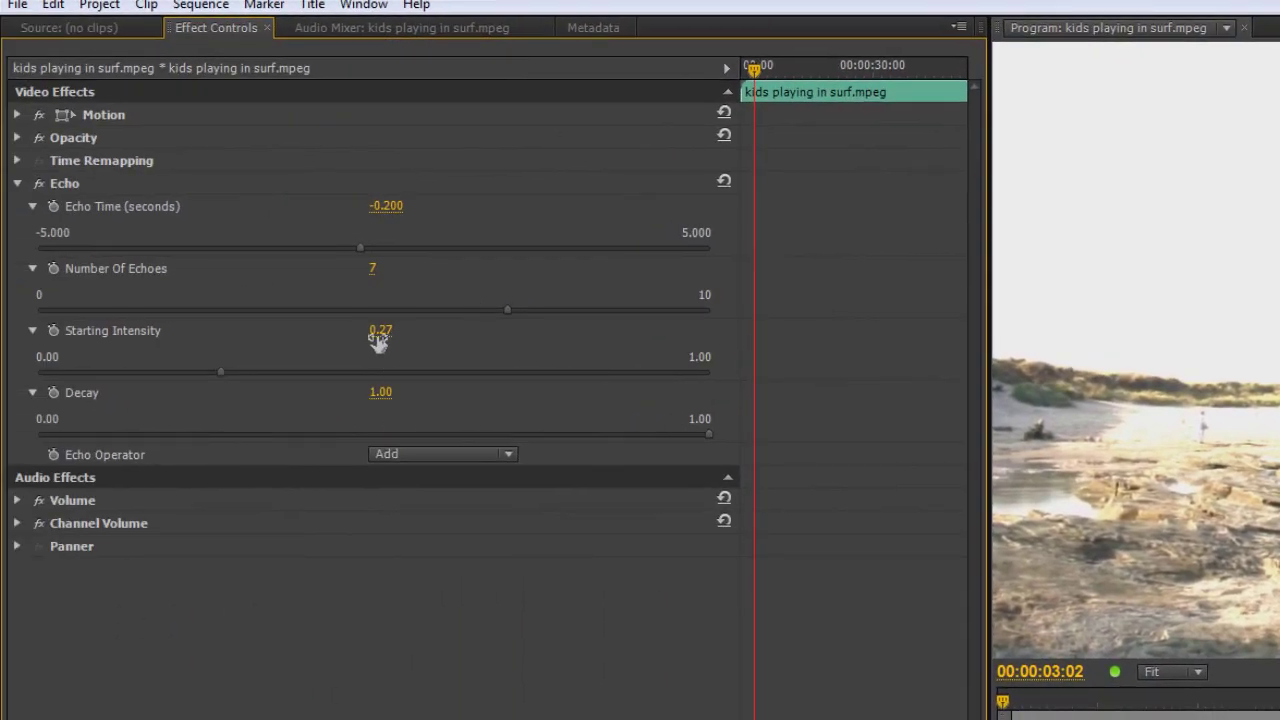
left_click_drag(190, 340, 188, 343)
left_click_drag(377, 343, 357, 340)
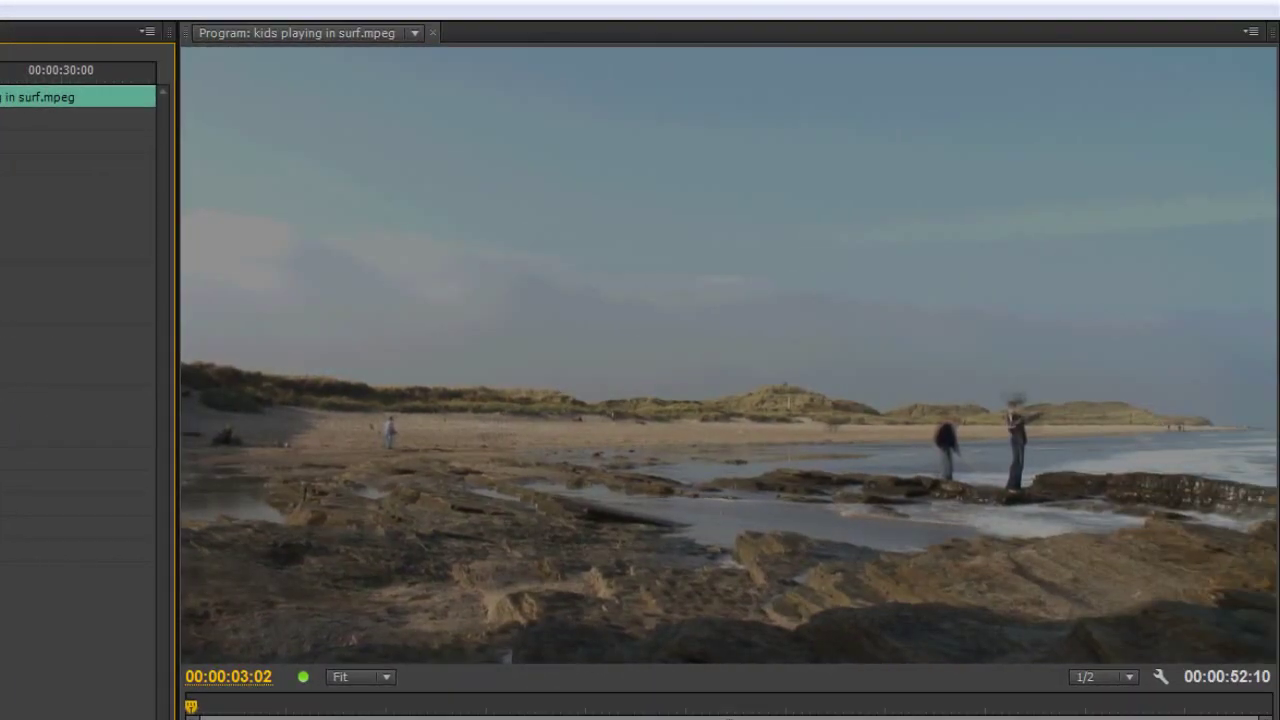
key("Home")
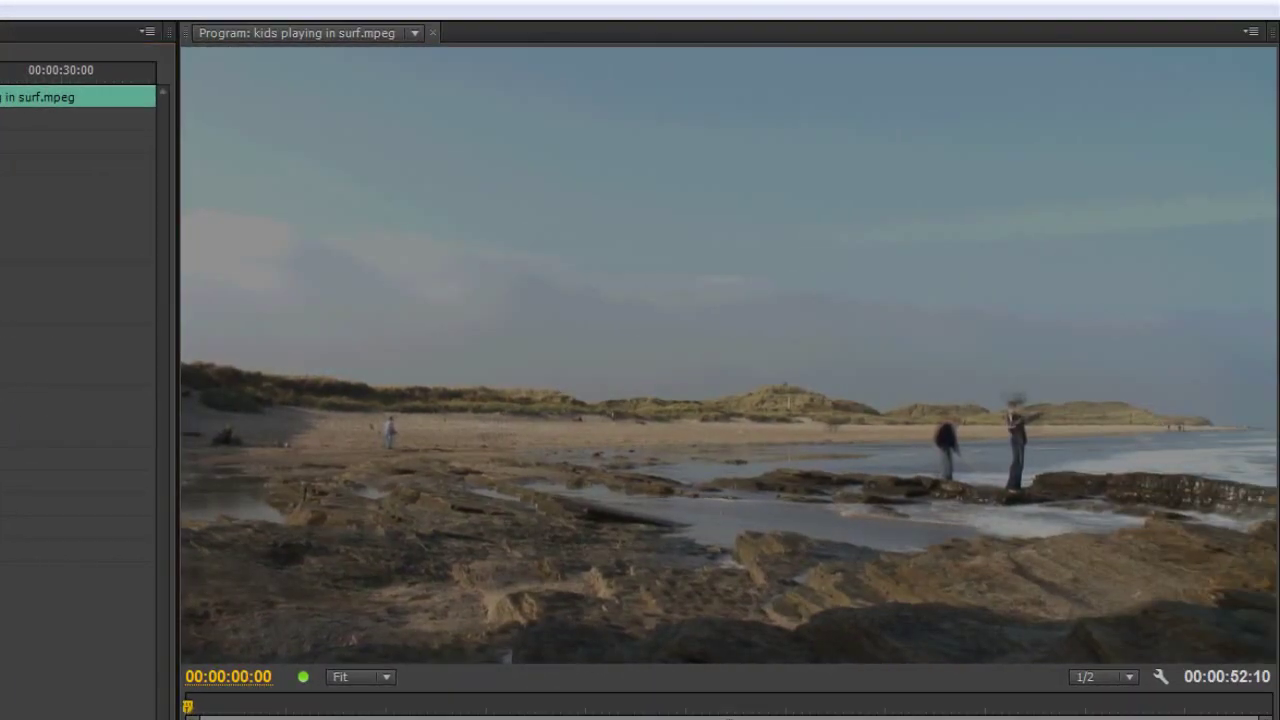
key("space")
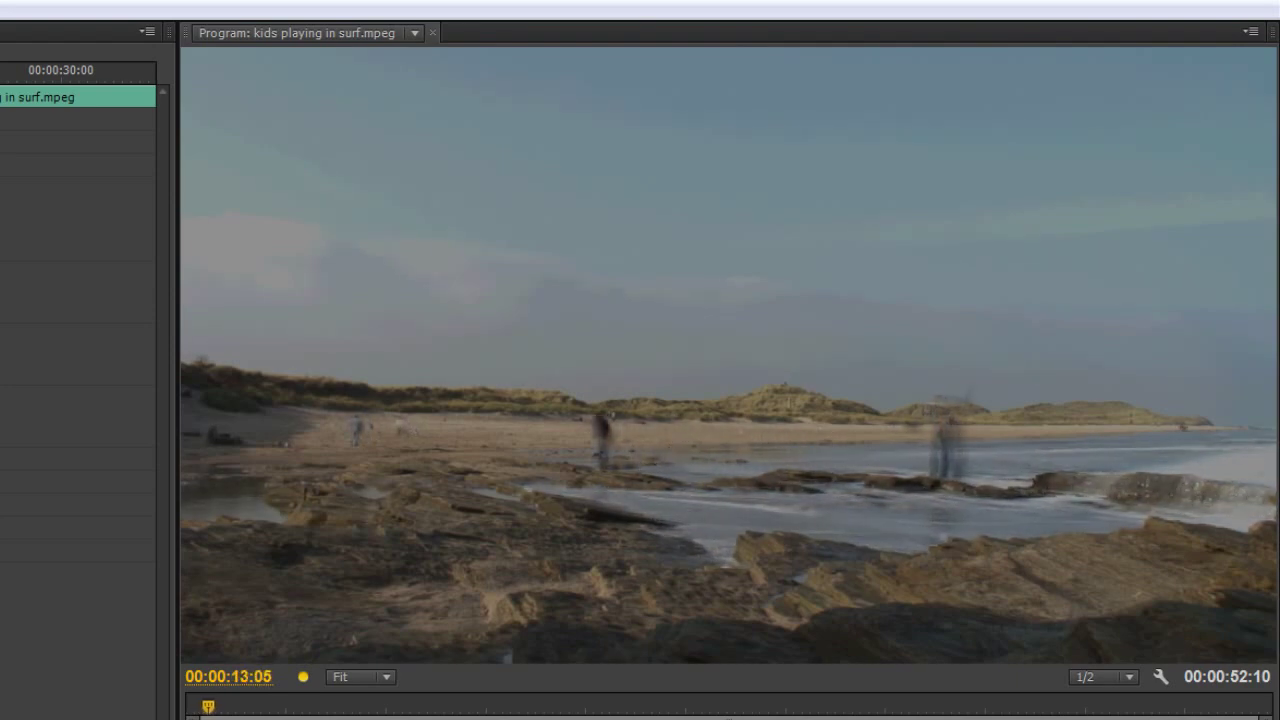
key("j")
key("j")
key("j")
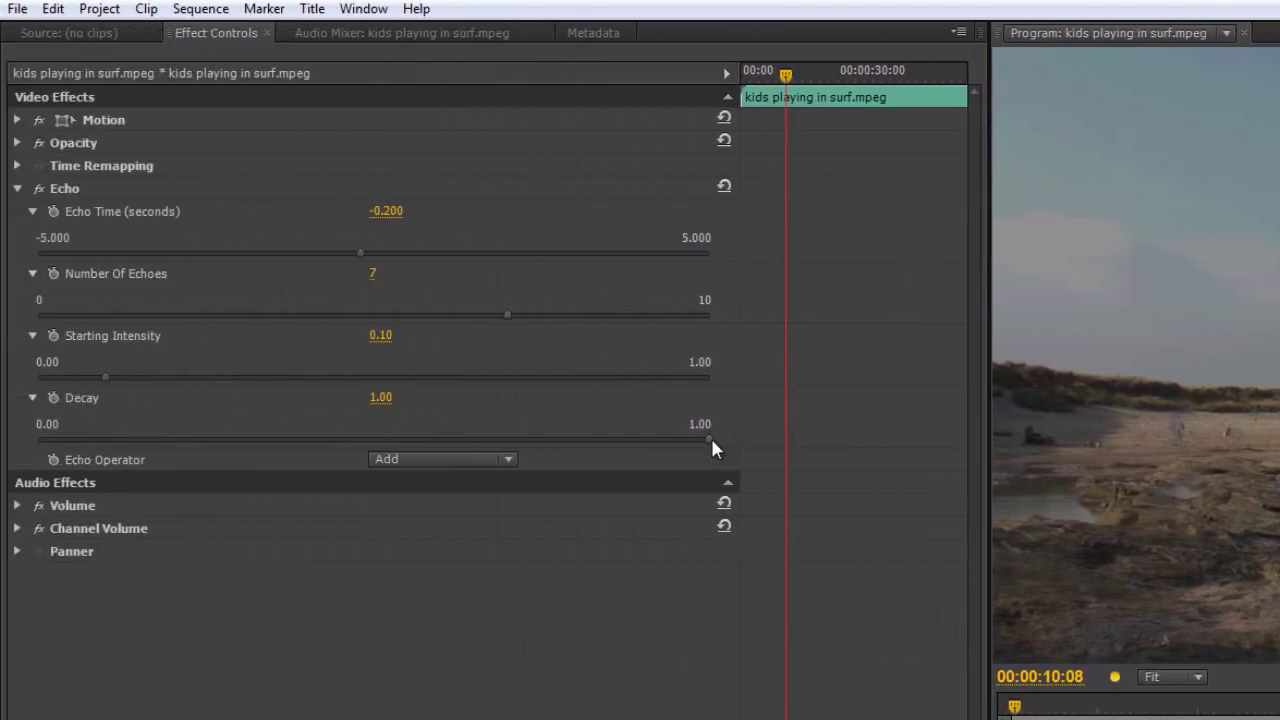
Adjust the Echo Decay slider until it settles at 0.75
left_click_drag(709, 439, 540, 439)
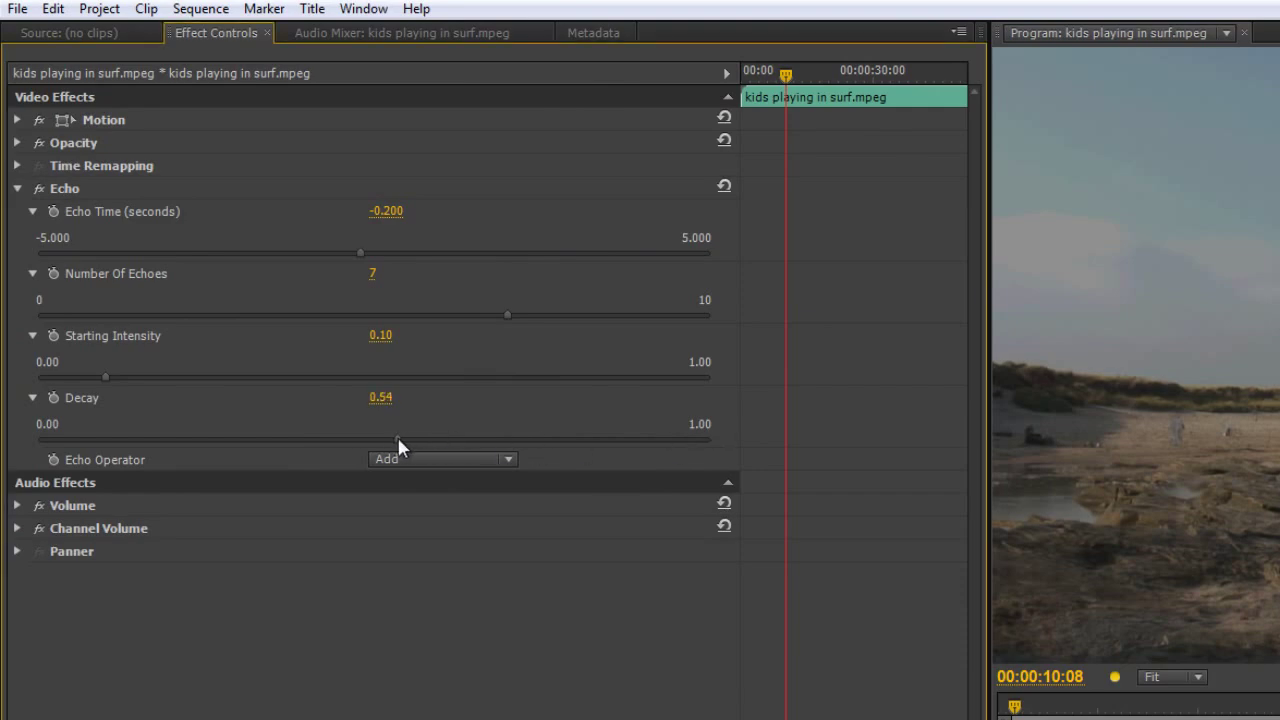
left_click_drag(398, 440, 388, 441)
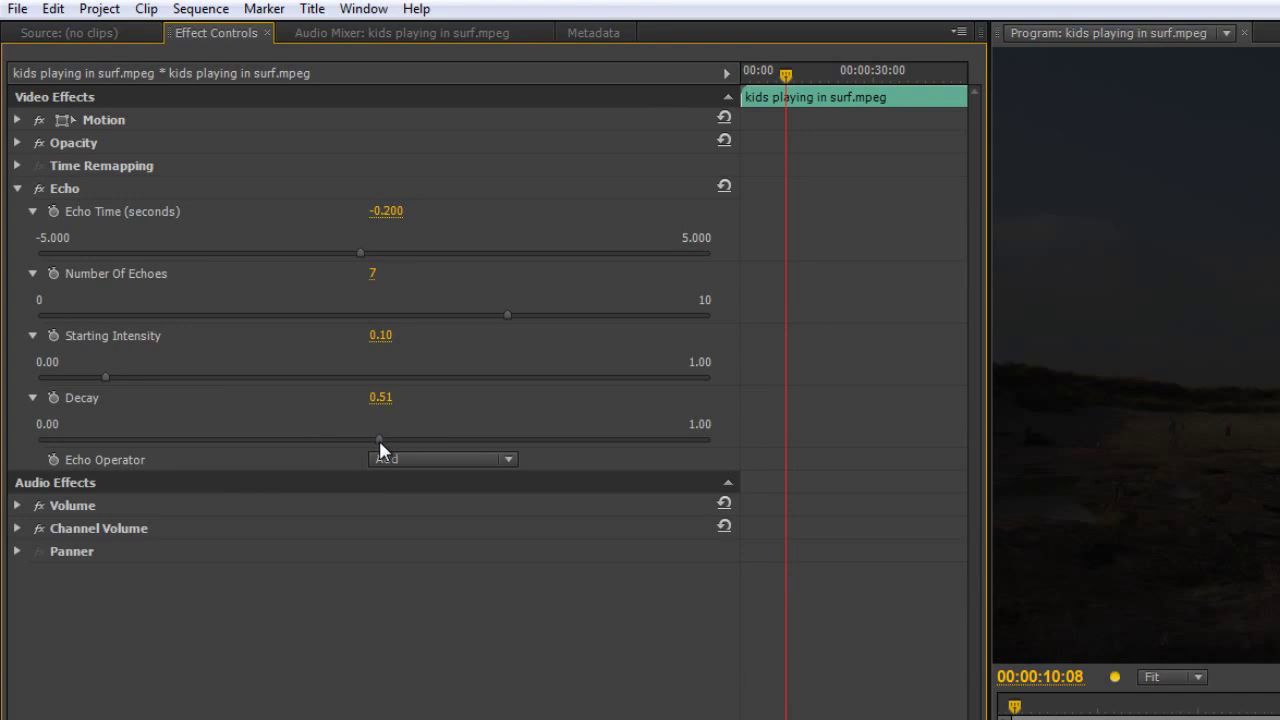
left_click_drag(379, 440, 377, 441)
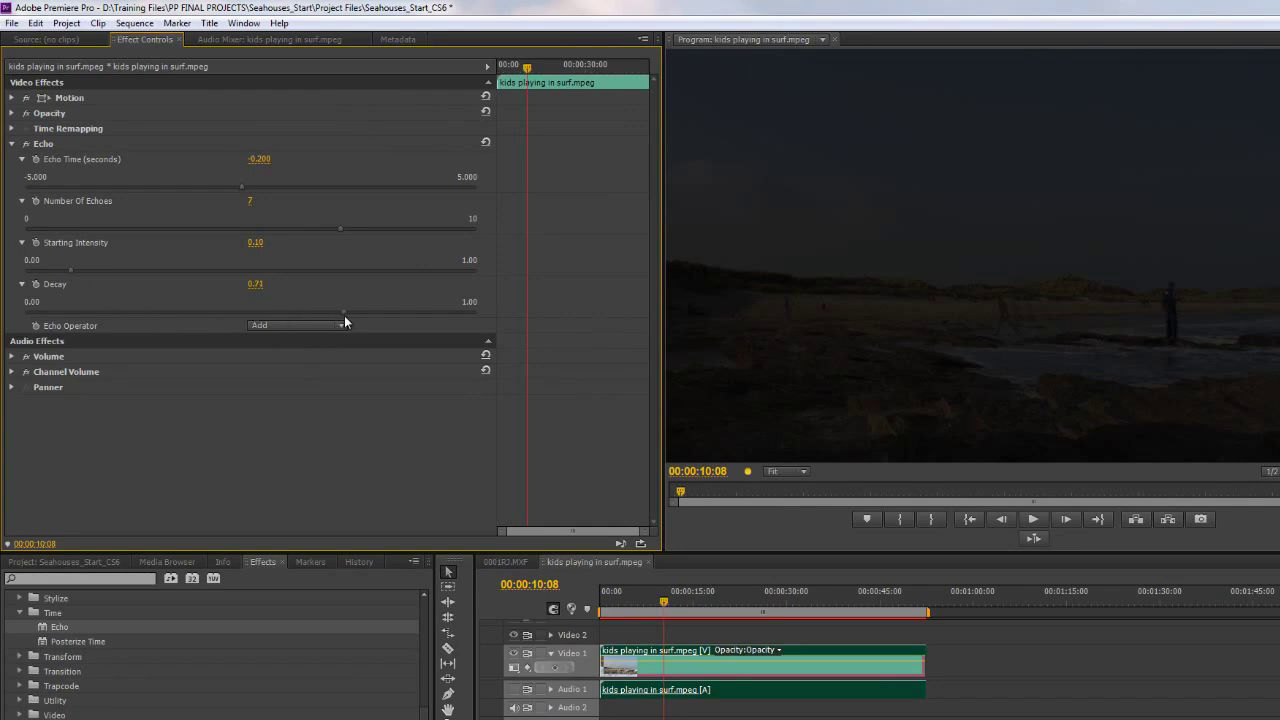
left_click_drag(344, 317, 348, 319)
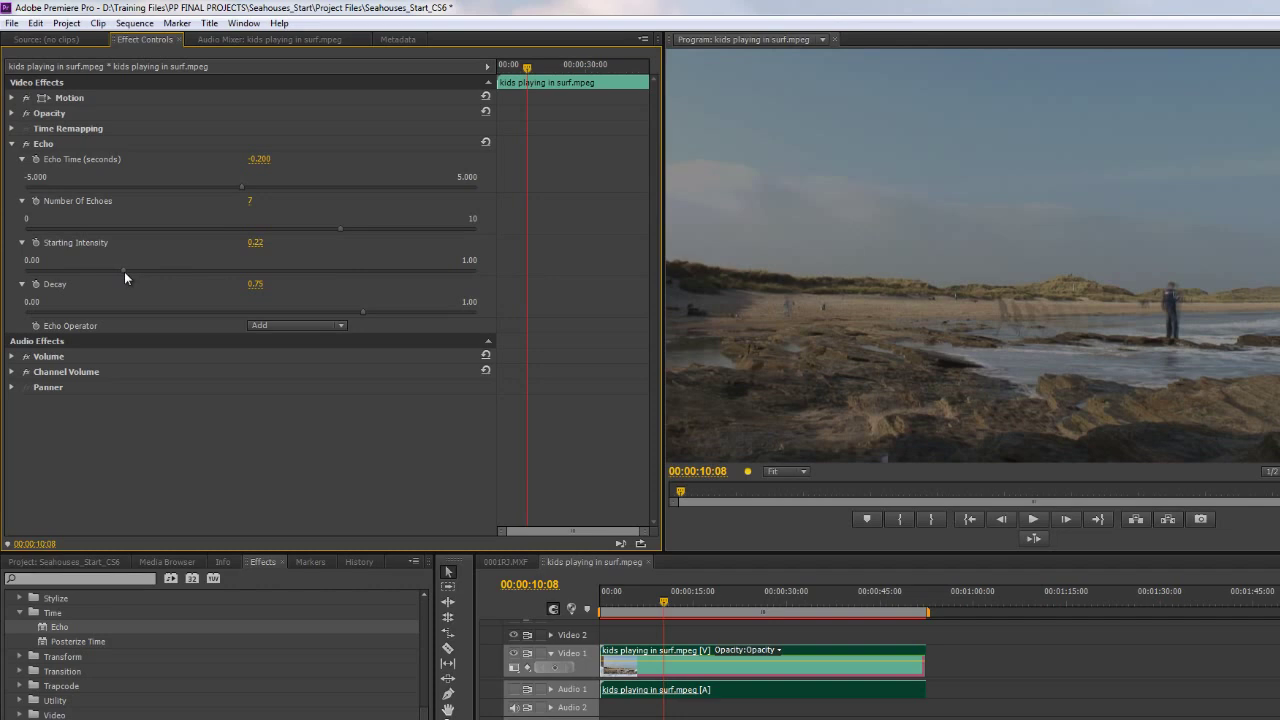
Nudge Starting Intensity up to 0.25 to brighten the beach footage
mouse_move(131, 272)
left_mouse_down()
mouse_move(176, 273)
mouse_move(141, 280)
left_mouse_up()
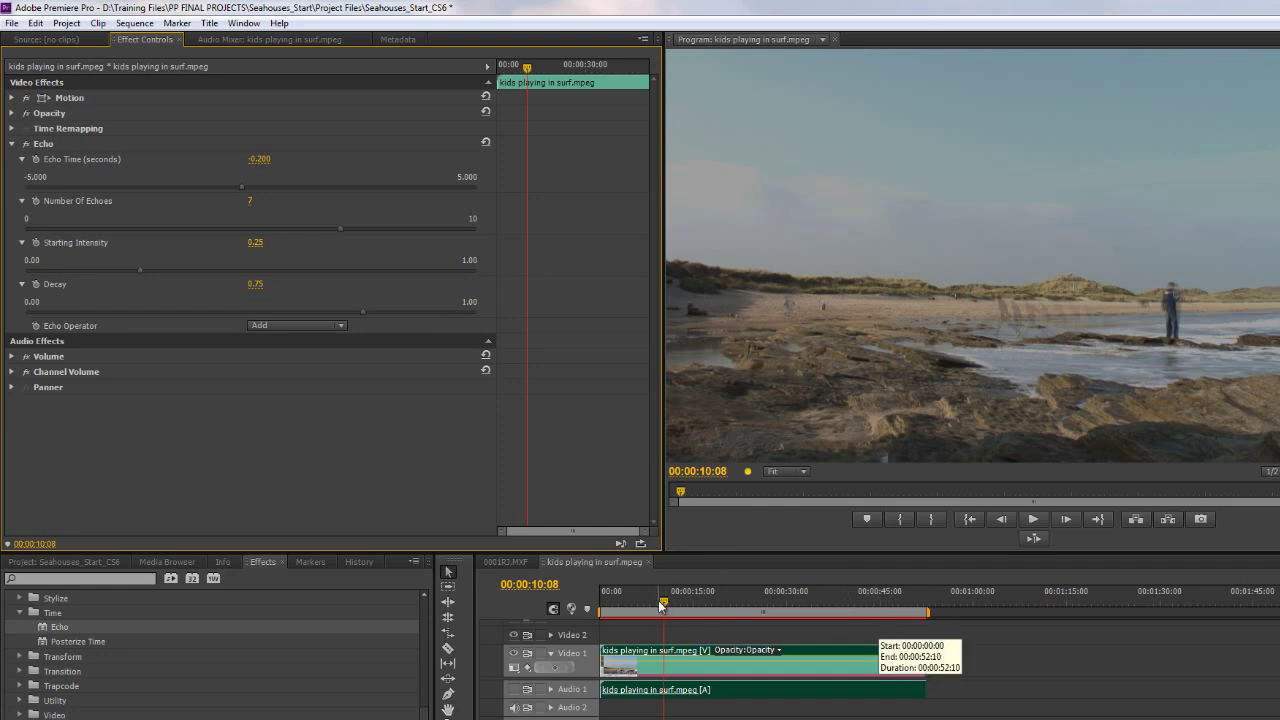
Rewind the playhead to 00:00:00:00 and play the sequence to see the echo trails
left_click_drag(667, 606, 549, 615)
key("space")
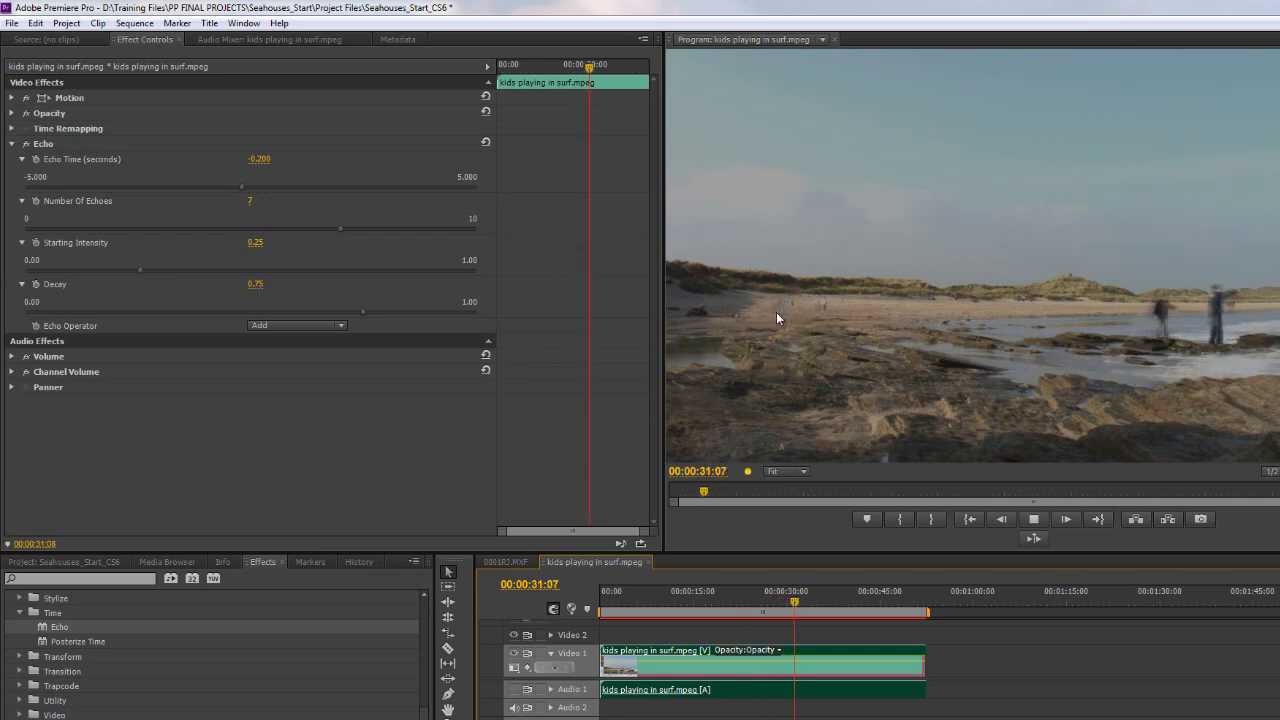
Change Echo Time to a positive 0.200 seconds, then rewind and replay the clip
left_click(790, 600)
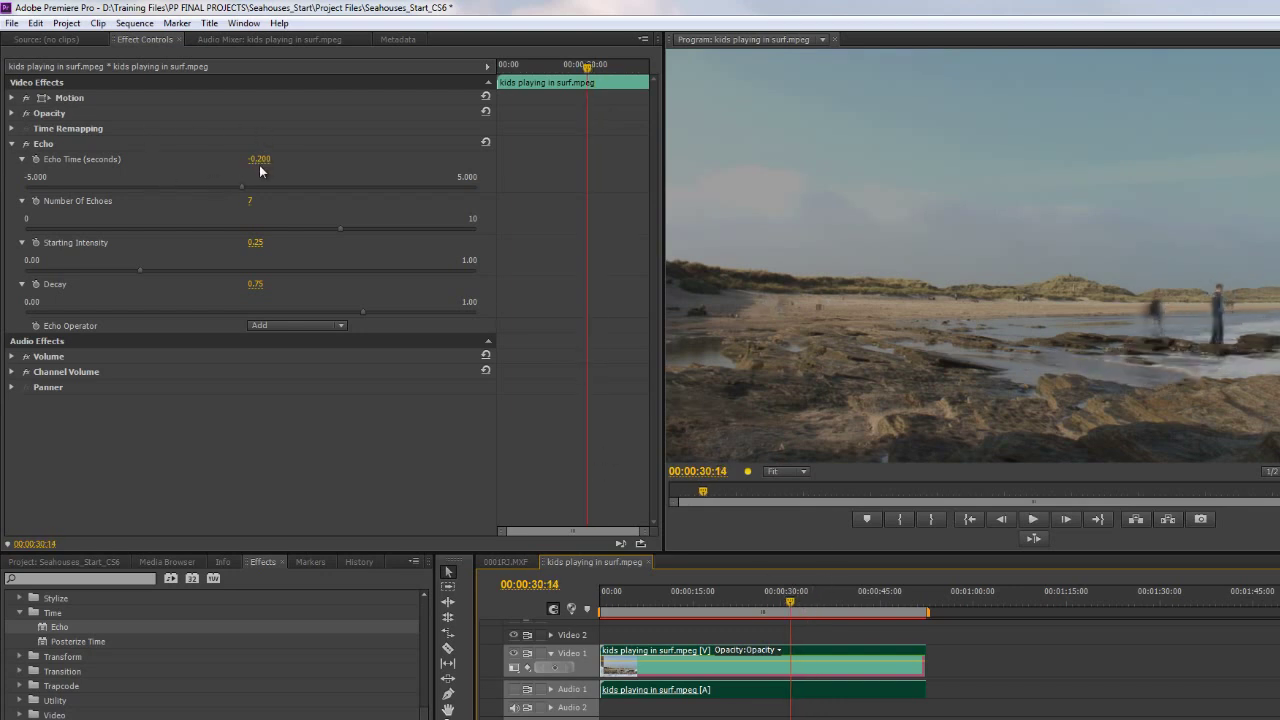
left_click(260, 159)
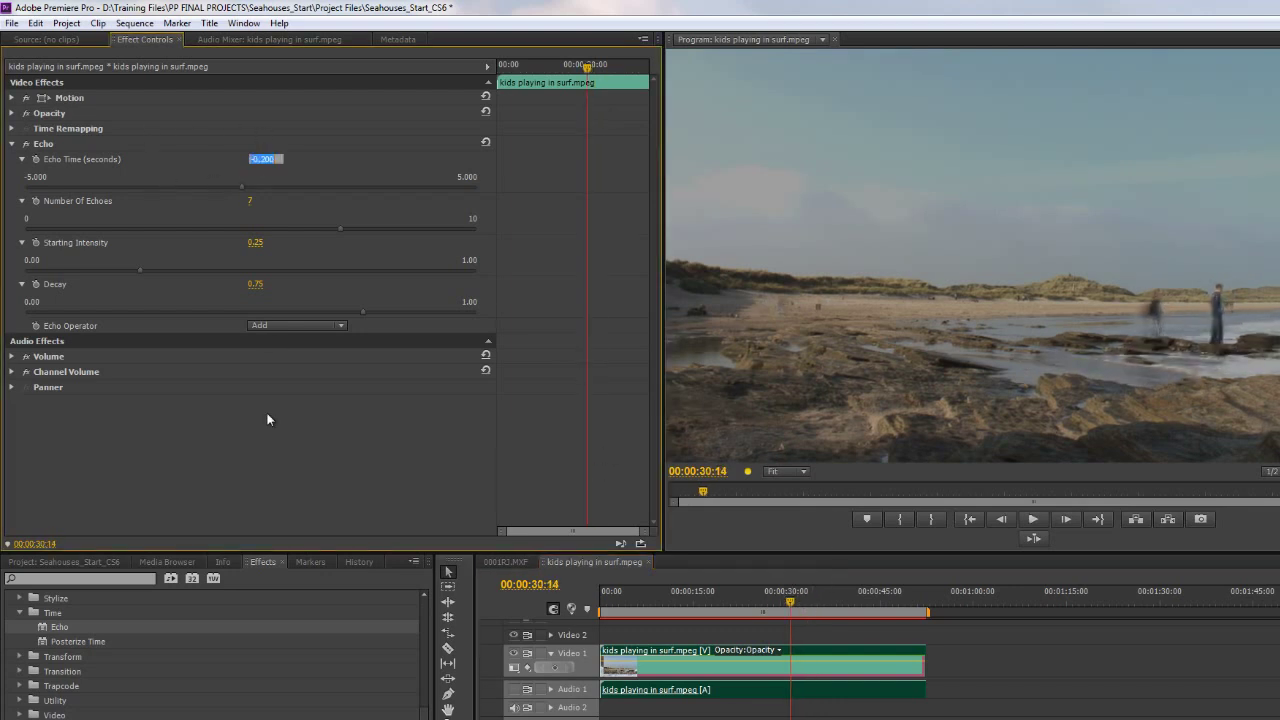
key("Return")
left_click_drag(697, 600, 536, 609)
key("space")
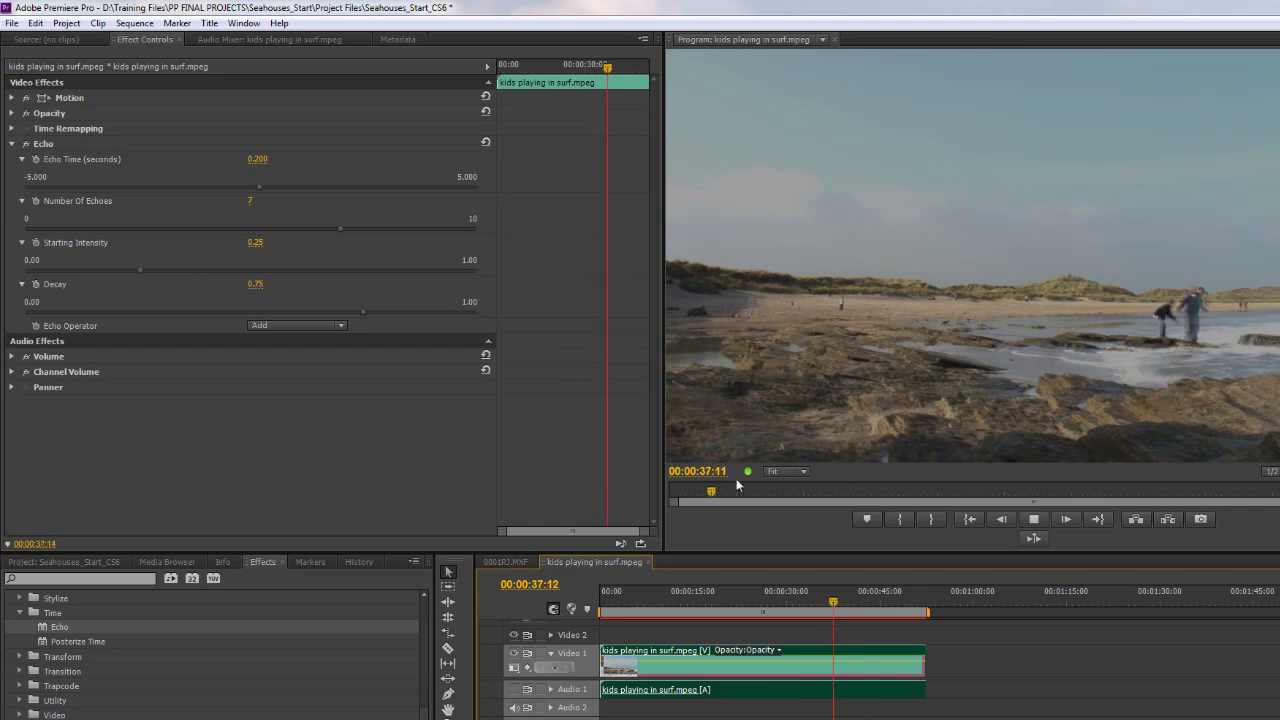
Try the Minimum echo operator, previewing frames around 13 and 9 seconds
key("space")
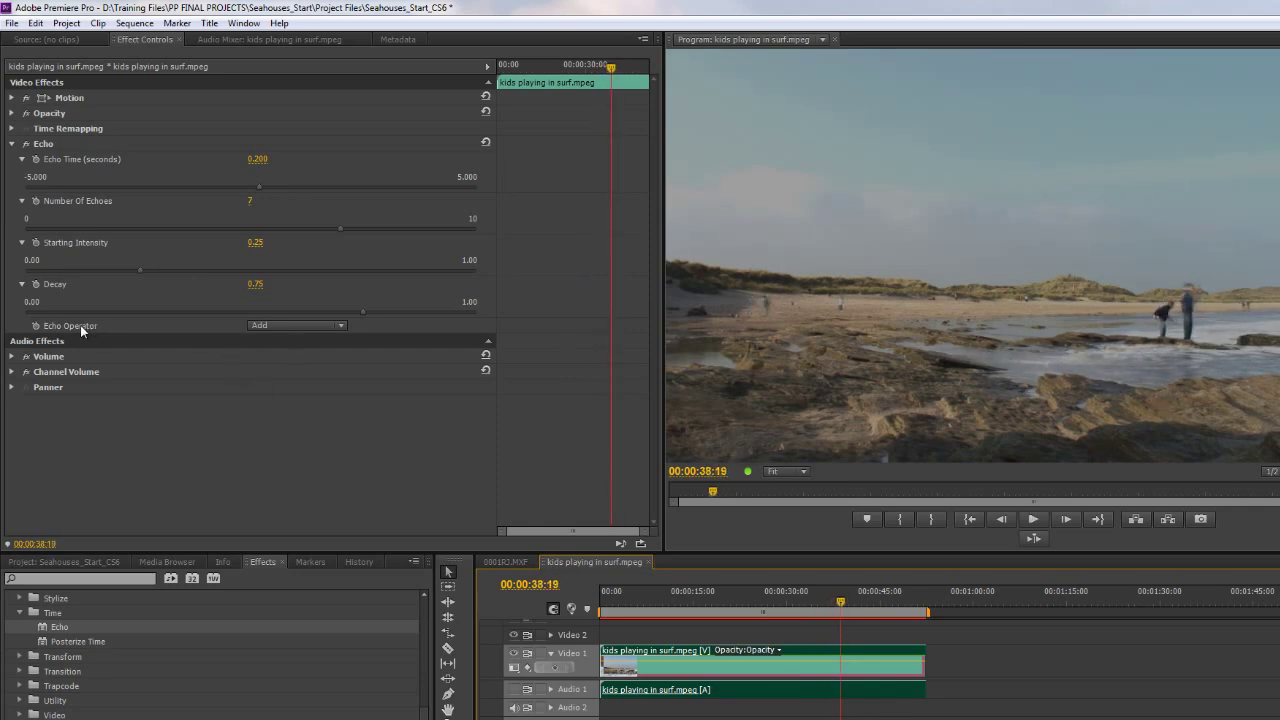
left_click(340, 326)
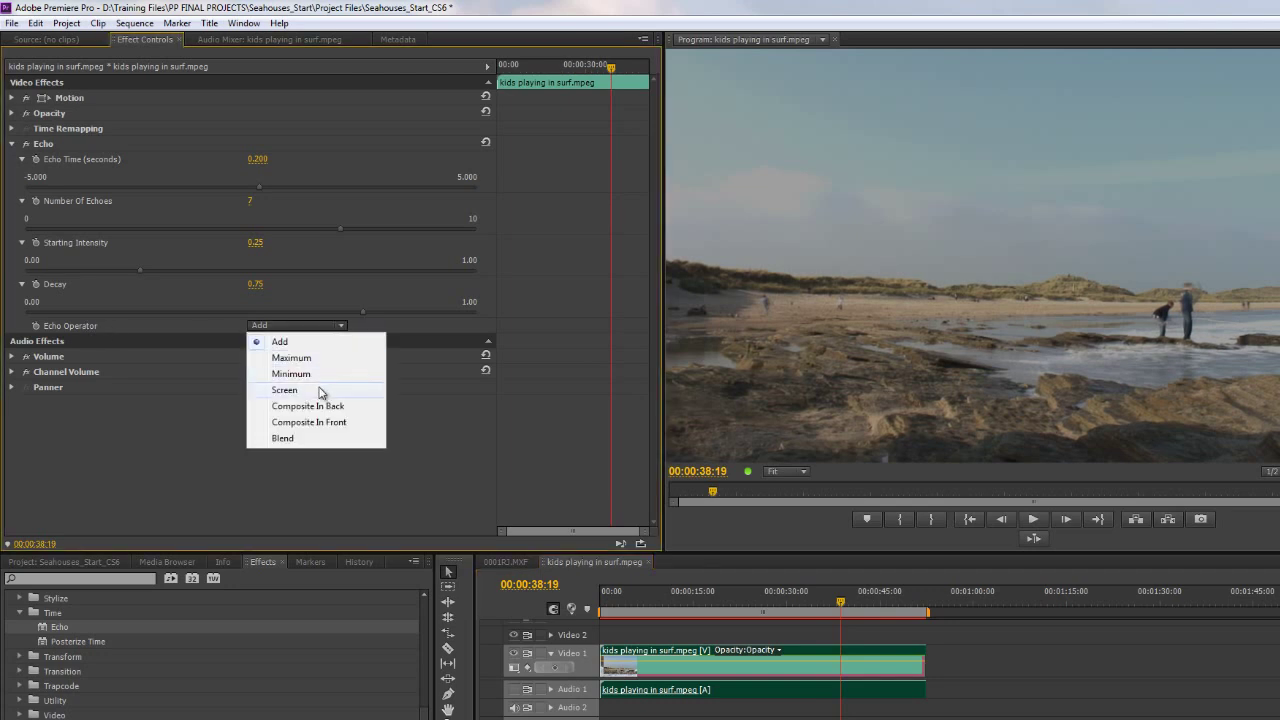
left_click(289, 376)
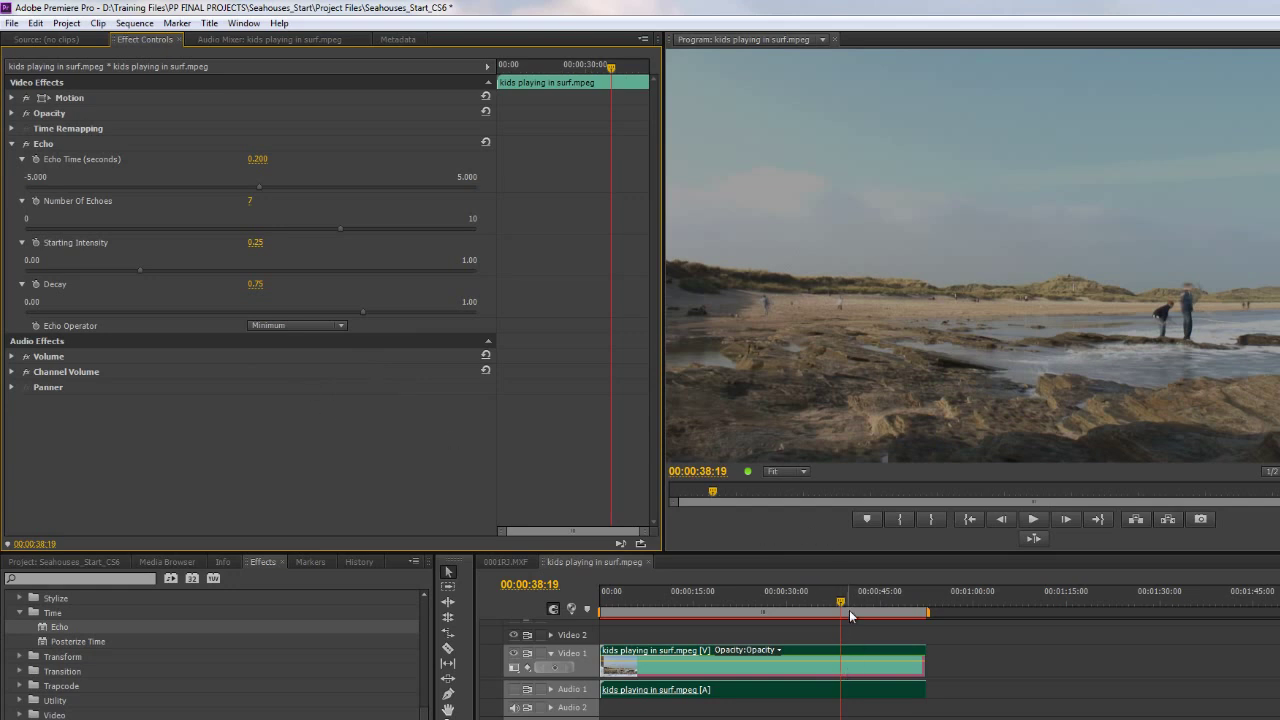
left_click(684, 612)
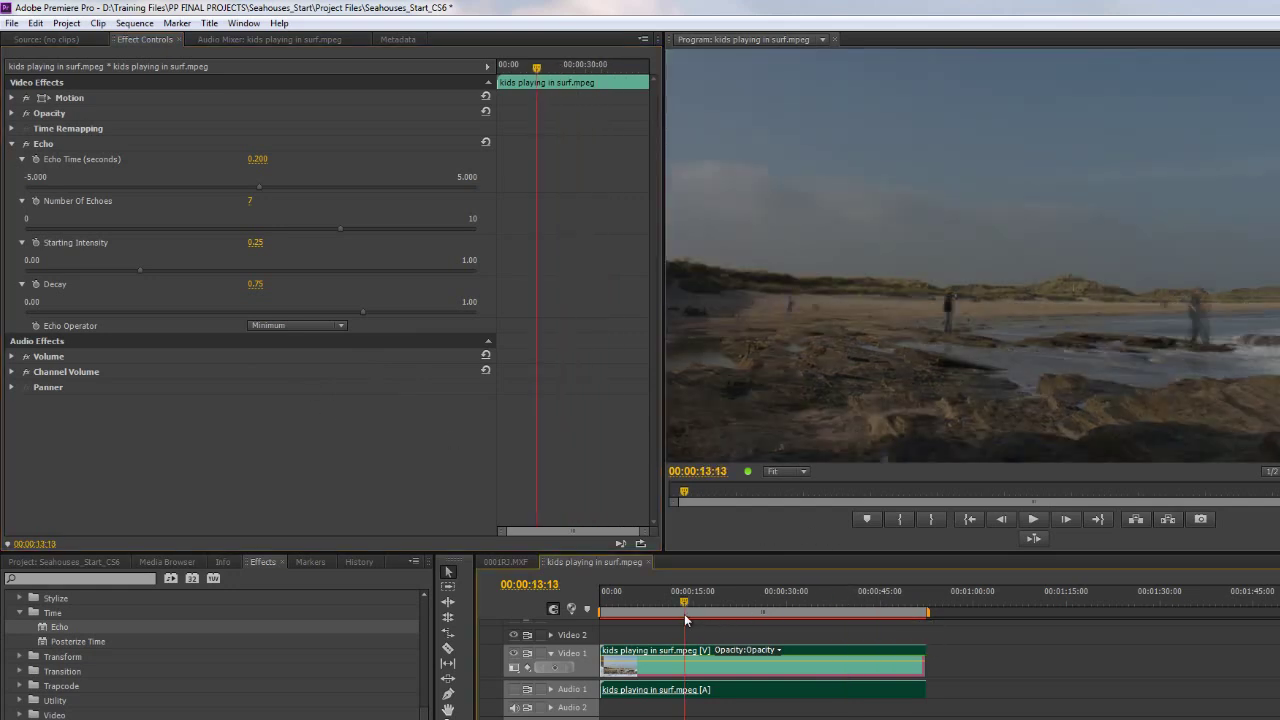
left_click_drag(684, 614, 659, 614)
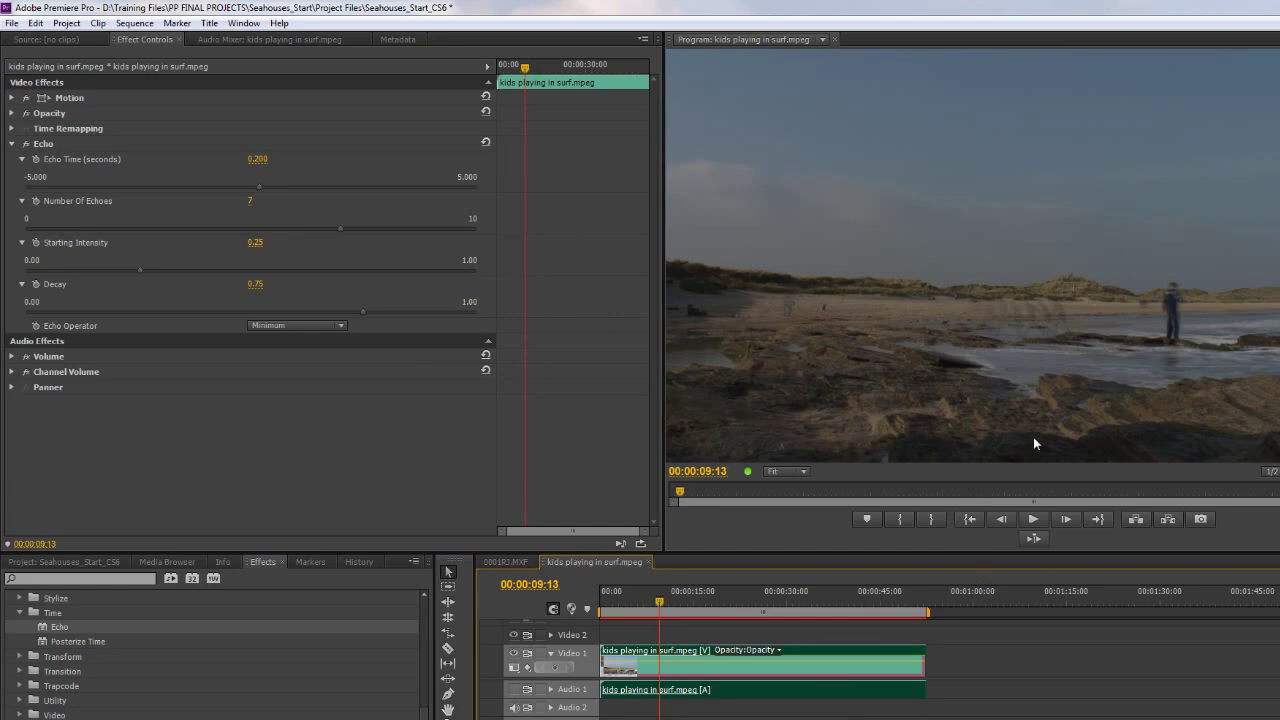
Switch the Echo Operator to Maximum and check the frame near 12 seconds
left_click(314, 326)
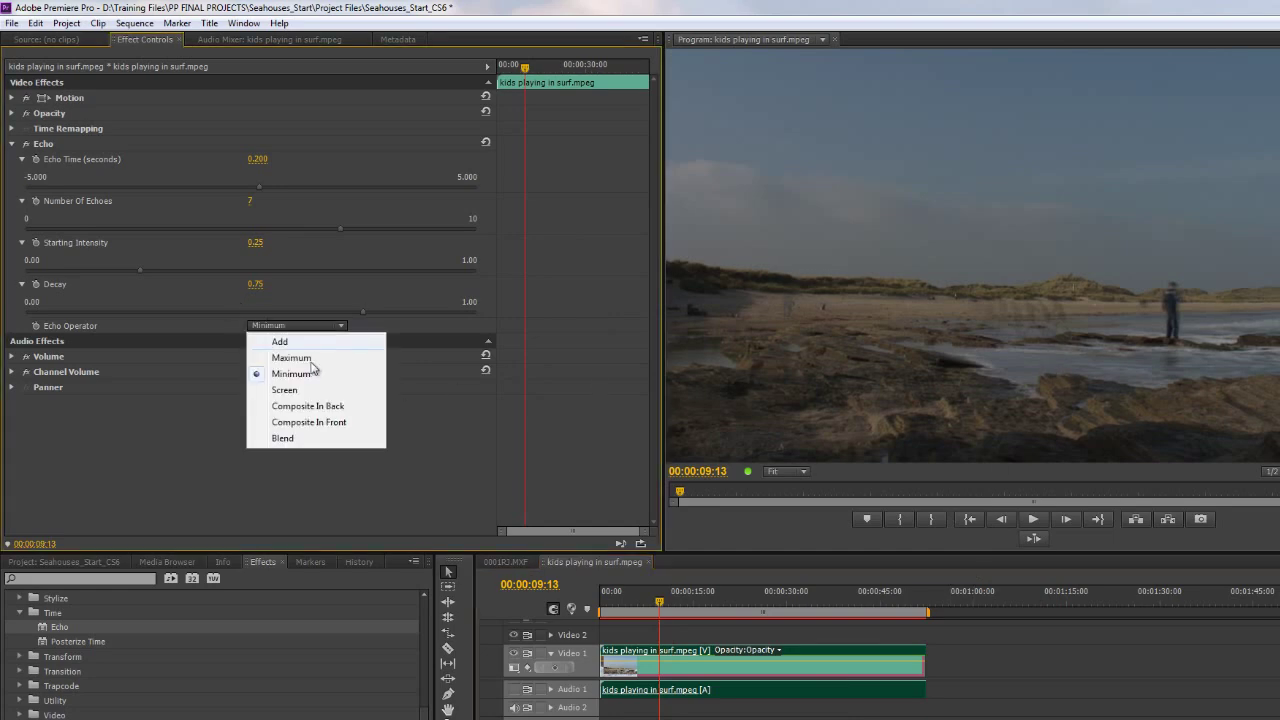
left_click(309, 358)
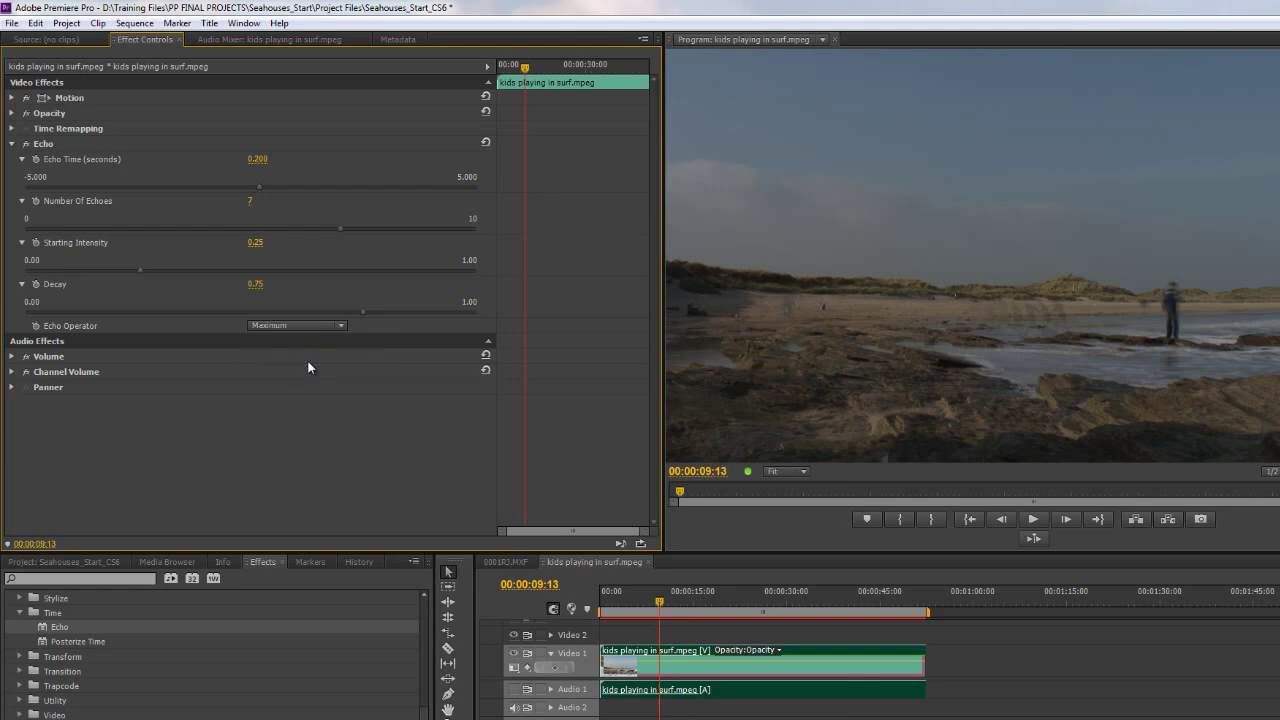
mouse_move(664, 601)
left_mouse_down()
mouse_move(680, 607)
mouse_move(666, 604)
left_mouse_up()
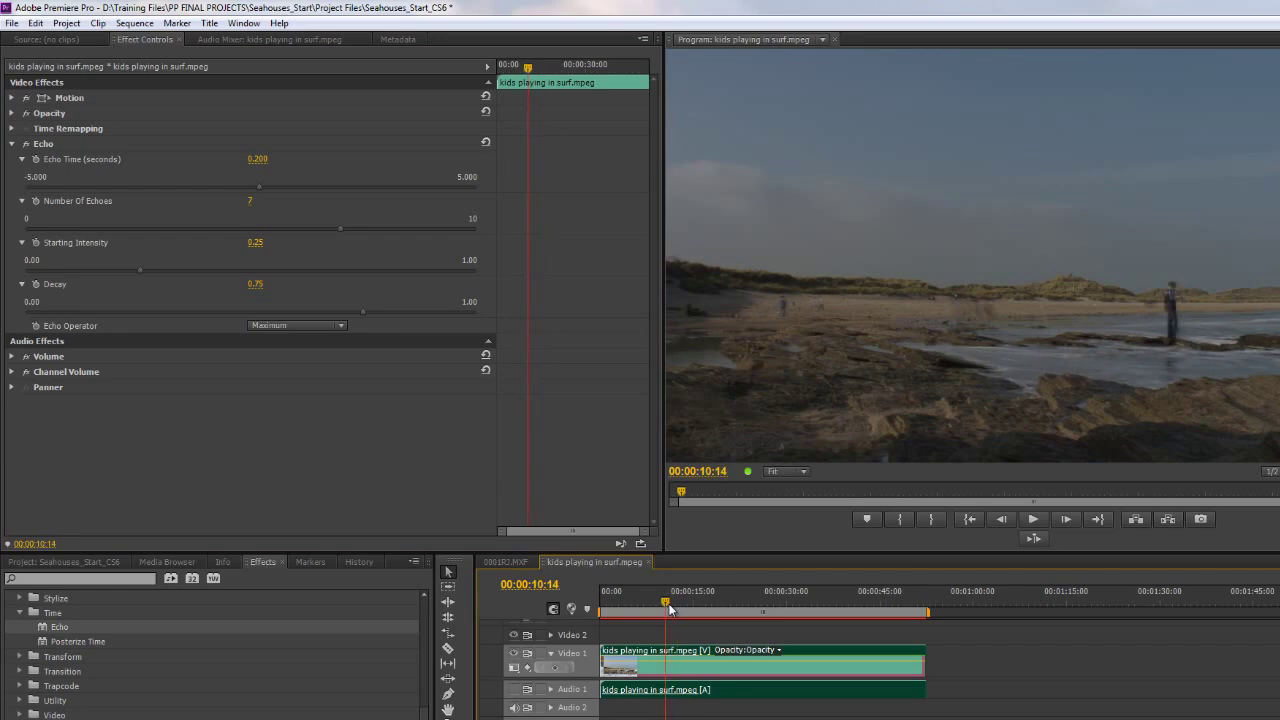
Raise the Echo's Starting Intensity slider to 0.34
left_click(138, 269)
left_click(156, 271)
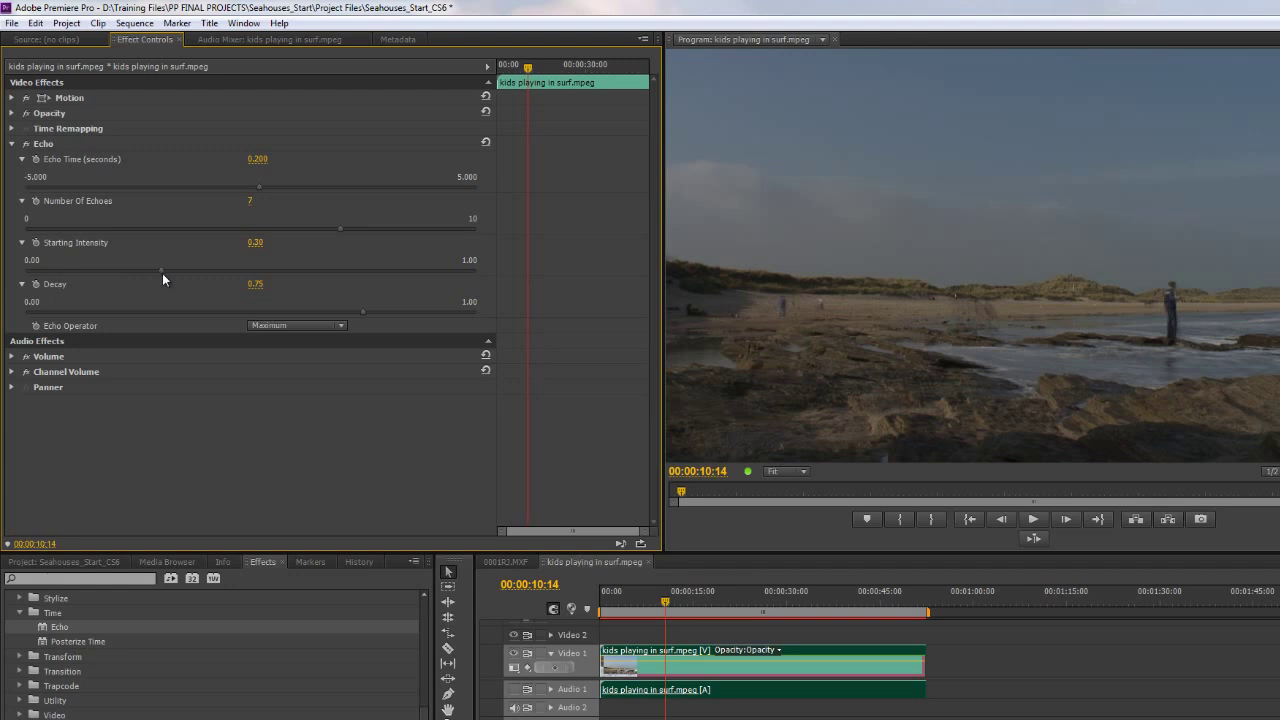
left_click_drag(162, 273, 169, 273)
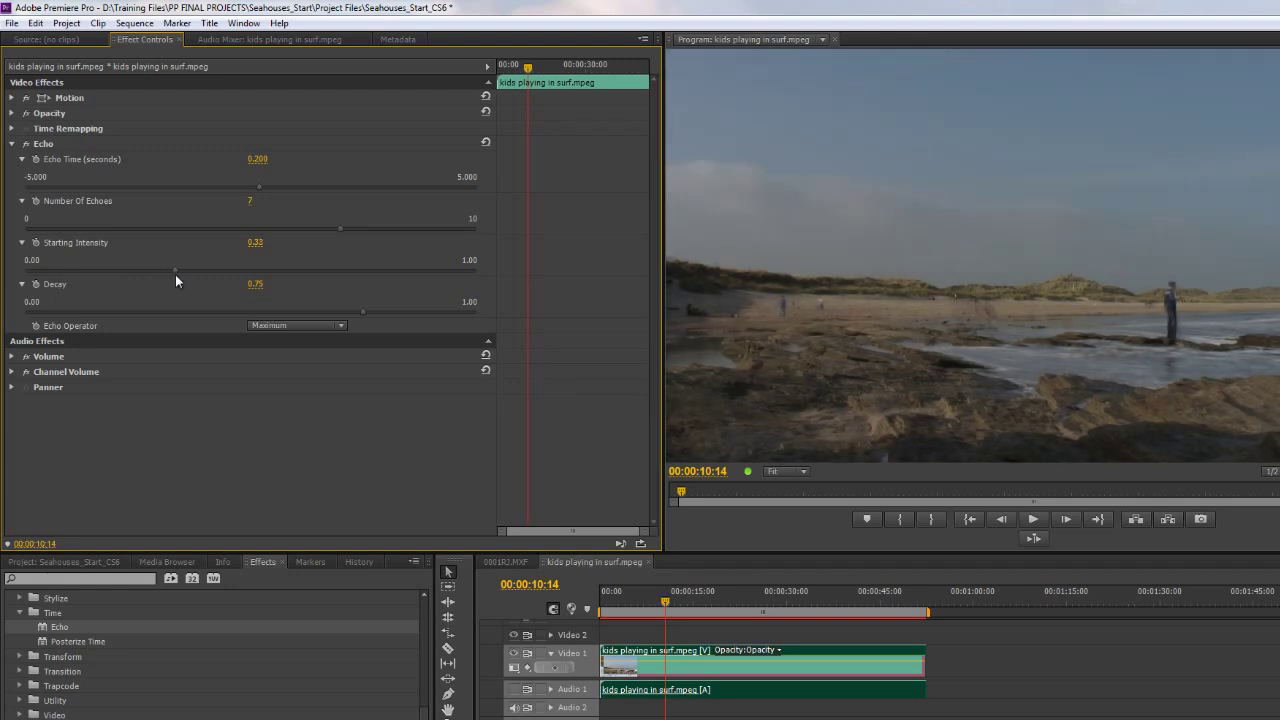
left_click(333, 325)
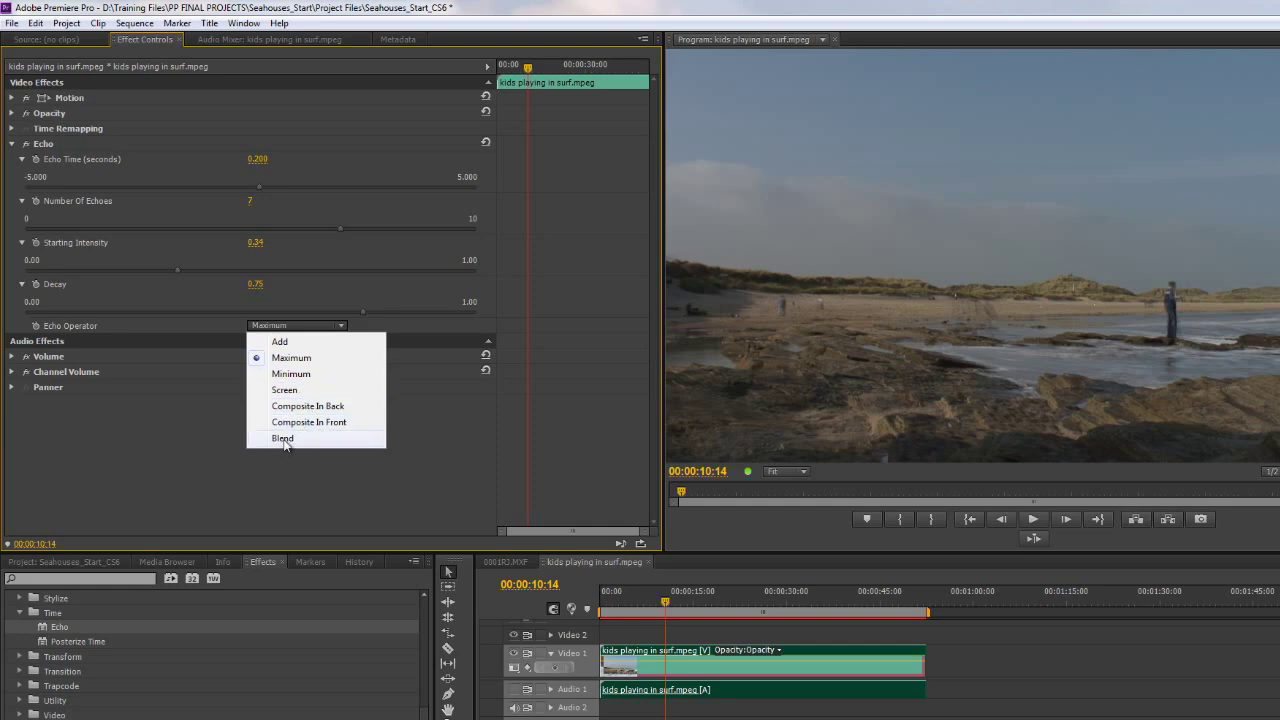
Set the surf clip's Echo Operator to Blend
left_click(283, 439)
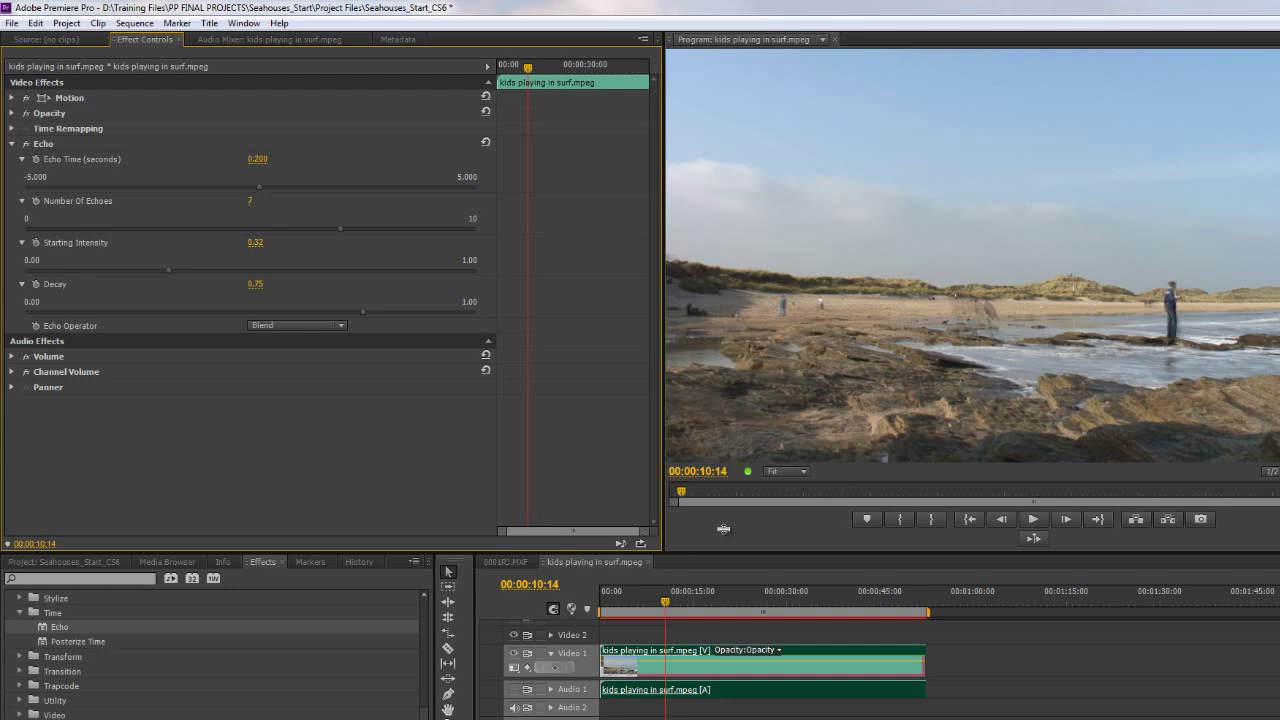
Scrub the playhead to about 11 seconds, back to 00:00:02:00, then forward to see the trailing ghosts
left_click_drag(667, 599, 654, 600)
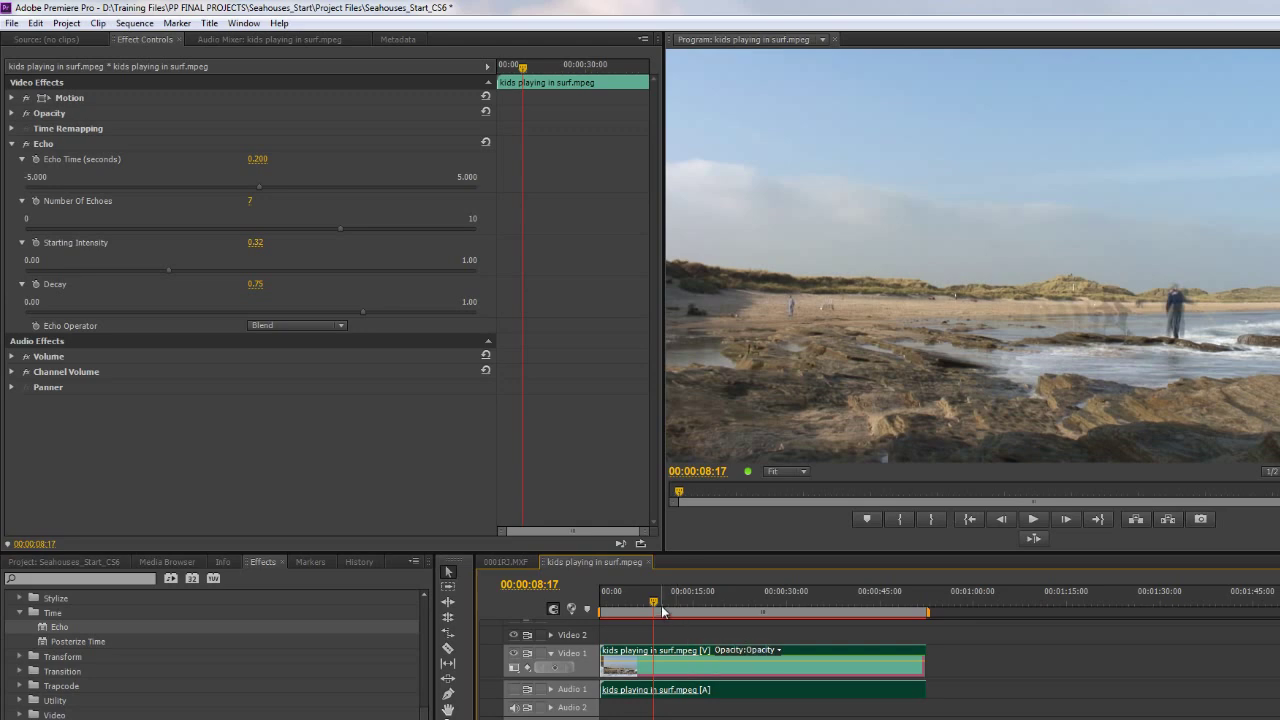
left_click_drag(654, 602, 612, 603)
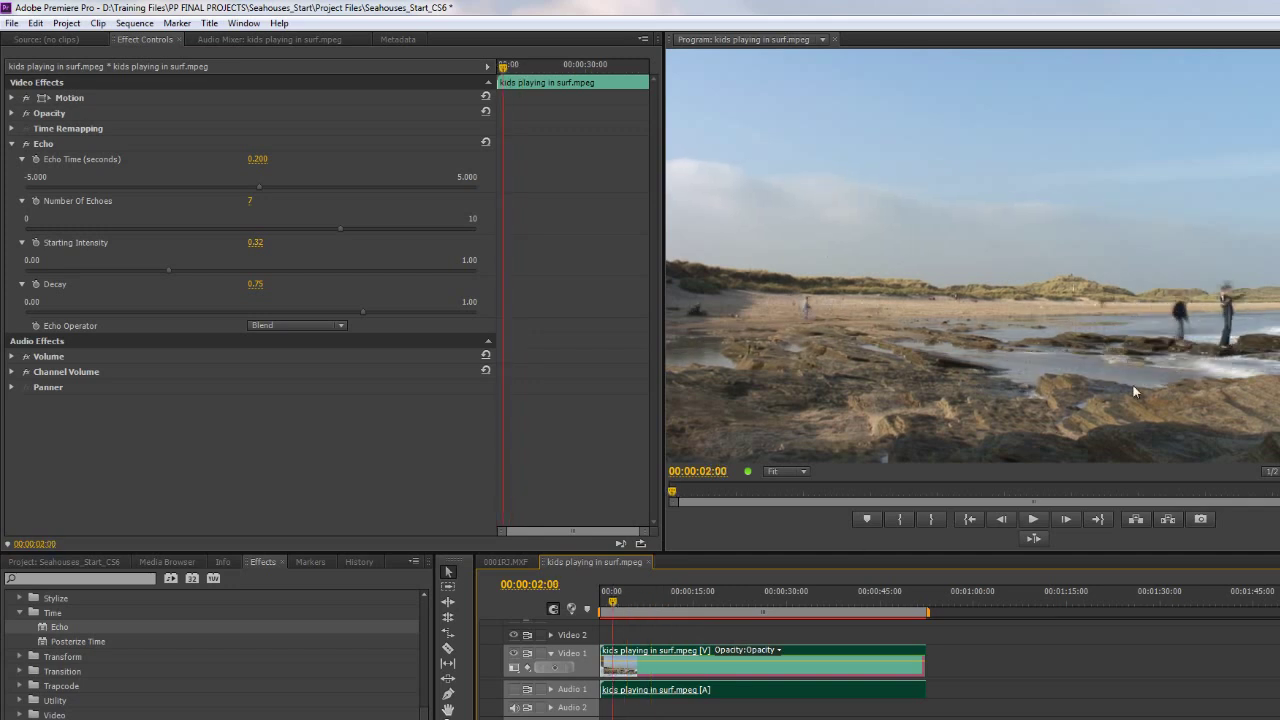
left_click_drag(614, 603, 660, 606)
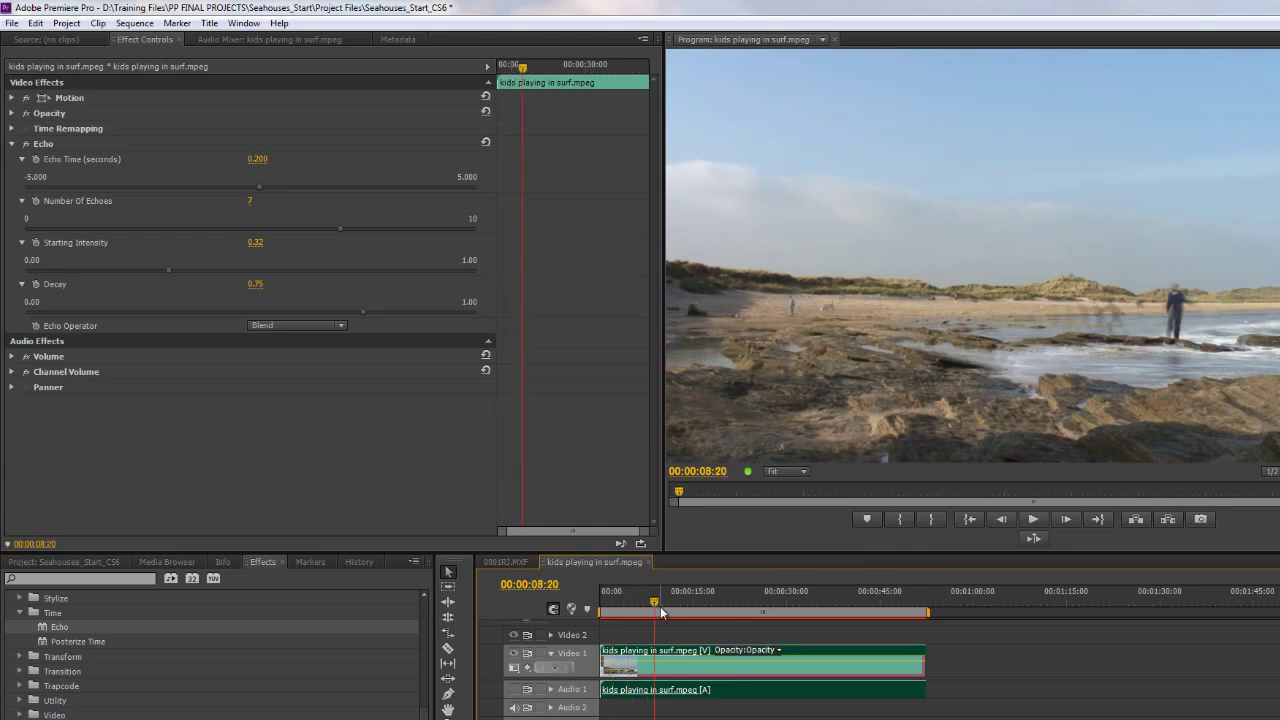